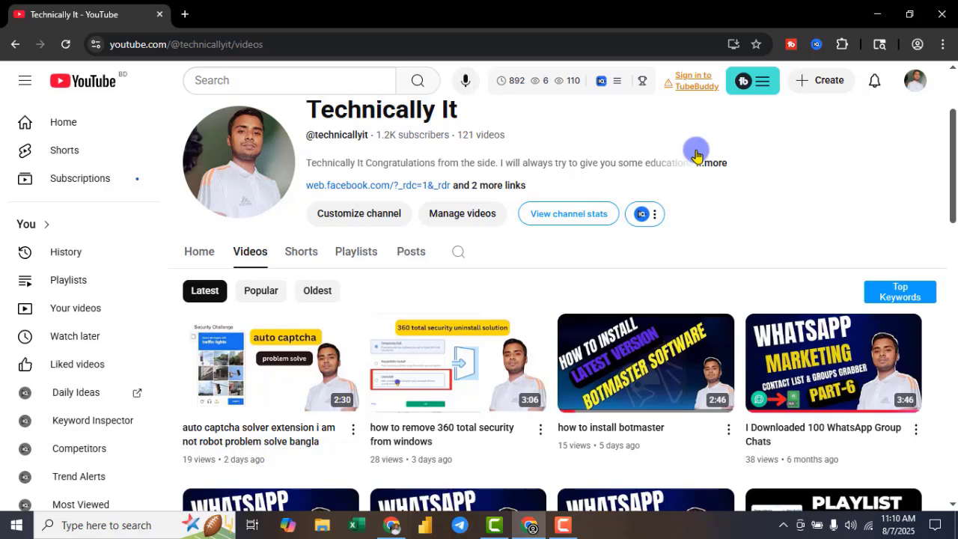
Search the computer for Wapp Total Solution and launch it.
{"action": "left_click", "coordinate": [124, 526]}
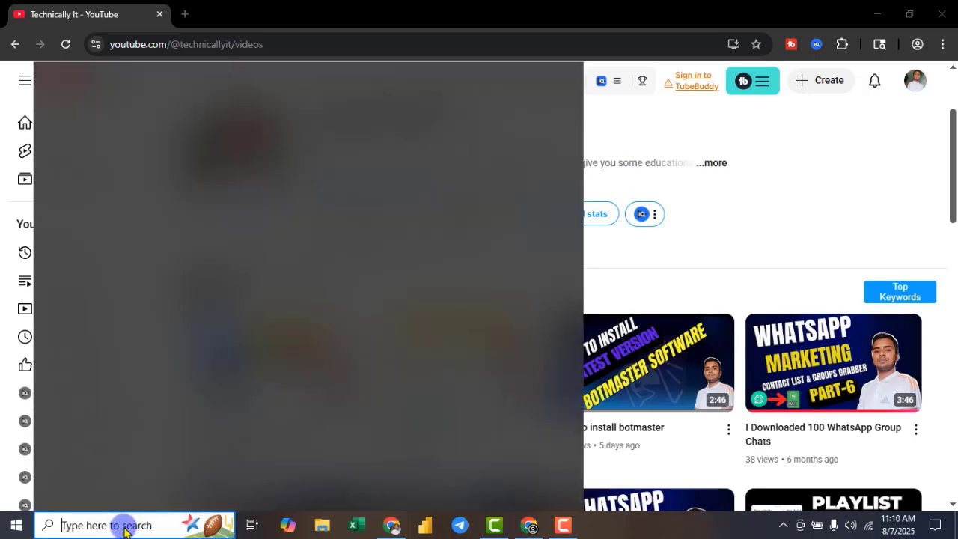
{"action": "type", "text": "waop"}
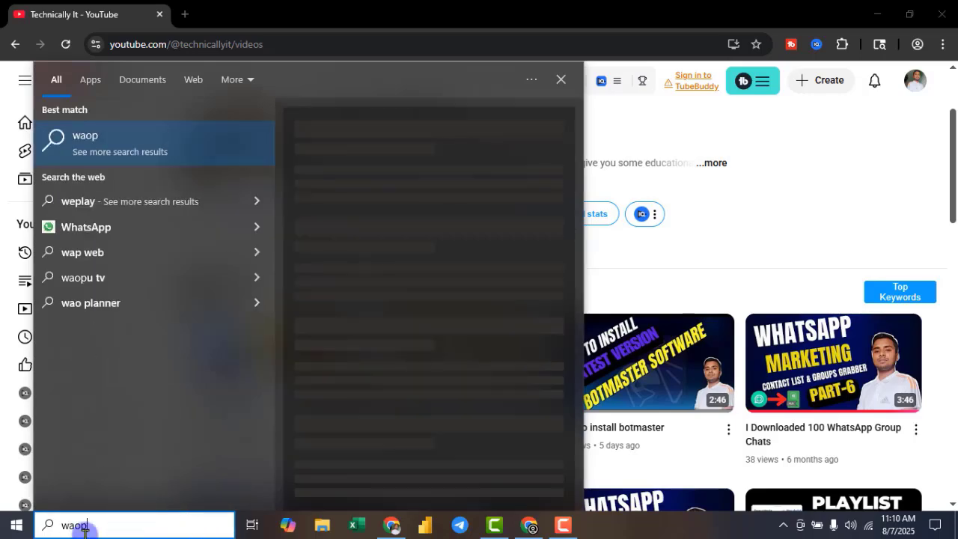
{"action": "key", "text": "BackSpace"}
{"action": "key", "text": "BackSpace"}
{"action": "left_click", "coordinate": [135, 152]}
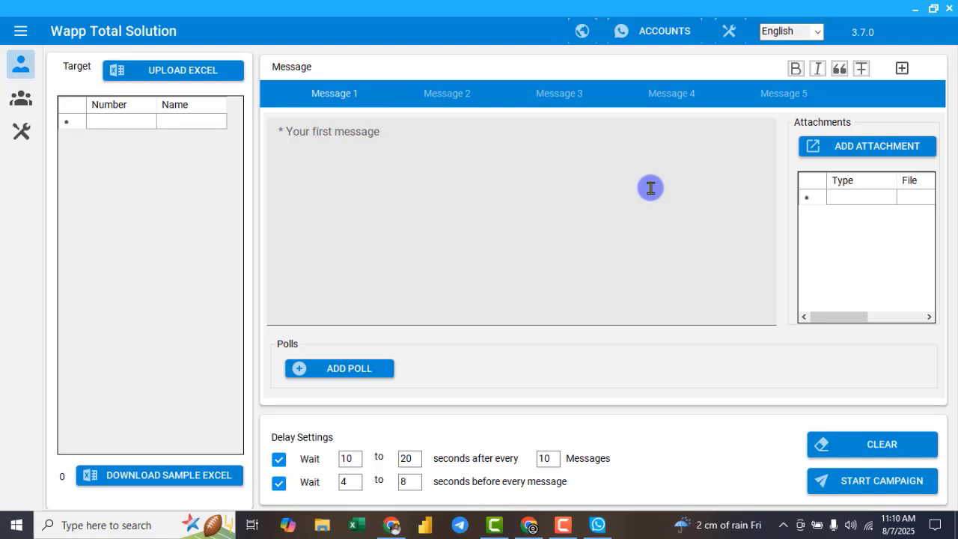
{"action": "left_click", "coordinate": [578, 248]}
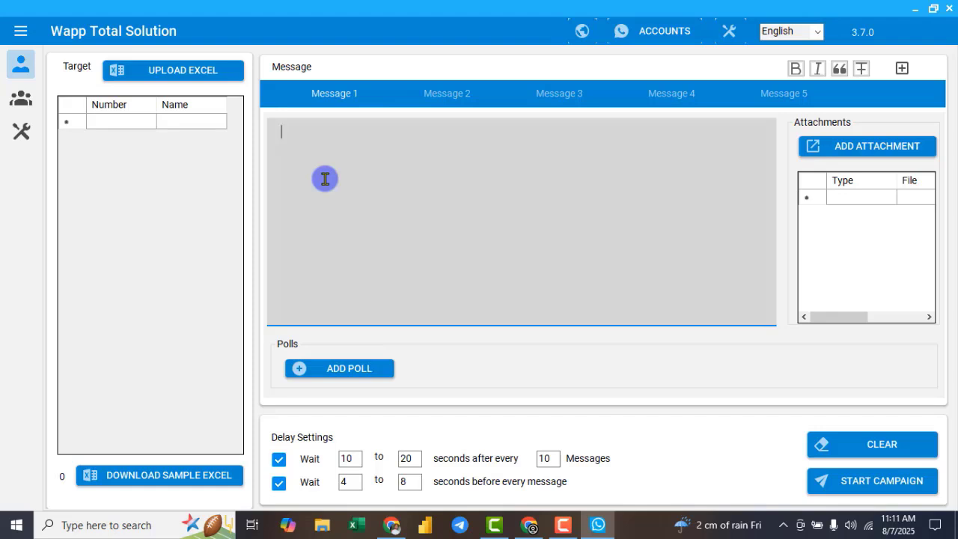
Examine the tools overview, focusing on the Lead Generation tools and the Automations & Filtration tools such as WhatsApp Number Filter.
{"action": "left_click", "coordinate": [24, 137]}
{"action": "scroll", "coordinate": [741, 231], "scroll_direction": "up", "scroll_amount": 5}
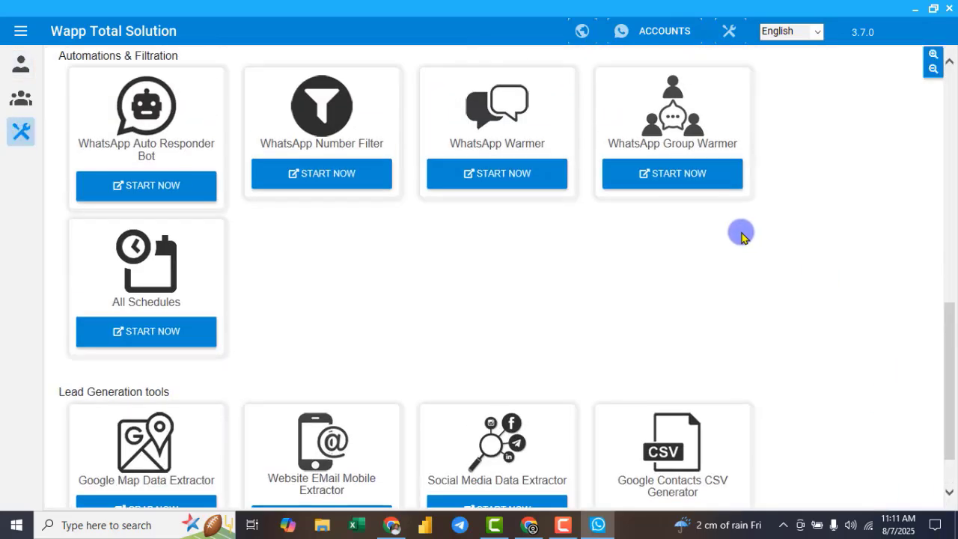
{"action": "scroll", "coordinate": [283, 191], "scroll_direction": "up", "scroll_amount": 7}
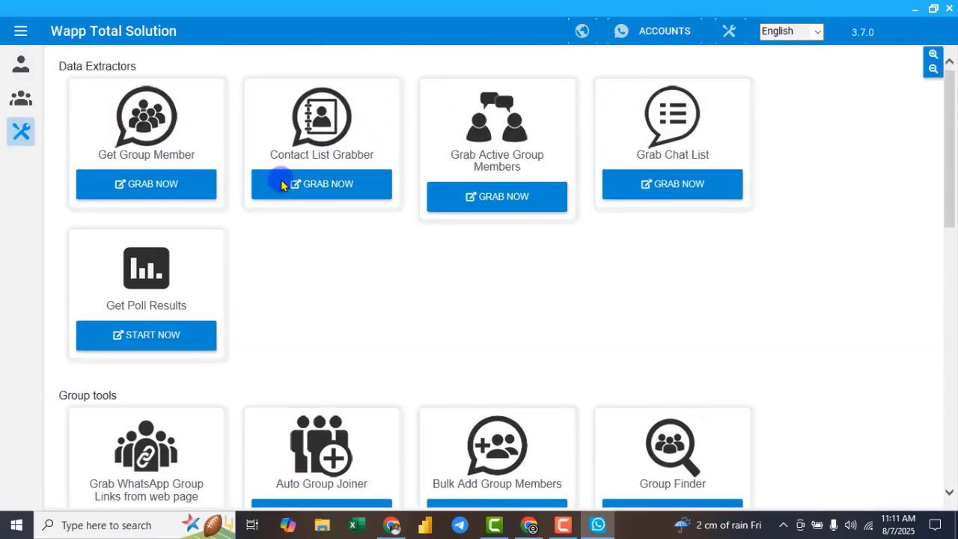
{"action": "scroll", "coordinate": [285, 187], "scroll_direction": "down", "scroll_amount": 10}
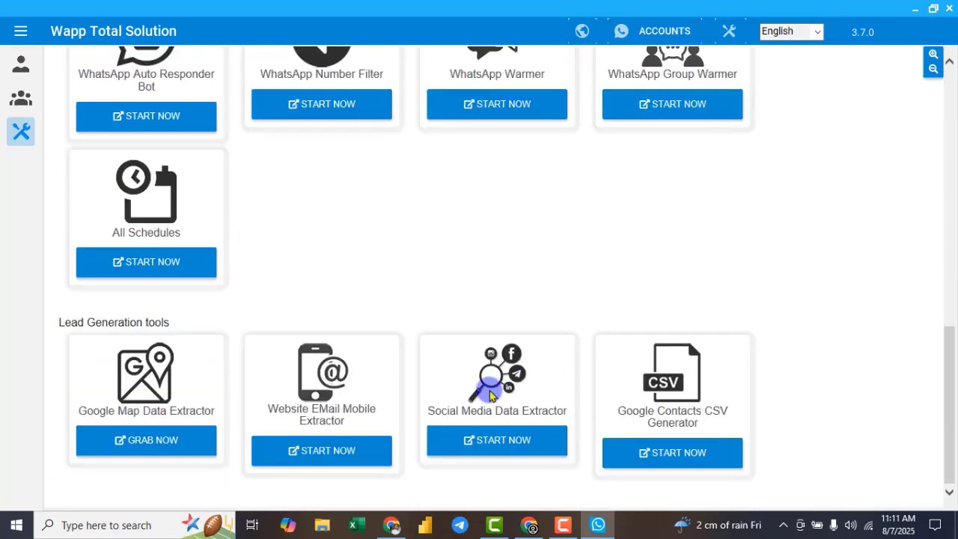
{"action": "left_click_drag", "start_coordinate": [428, 408], "coordinate": [545, 408]}
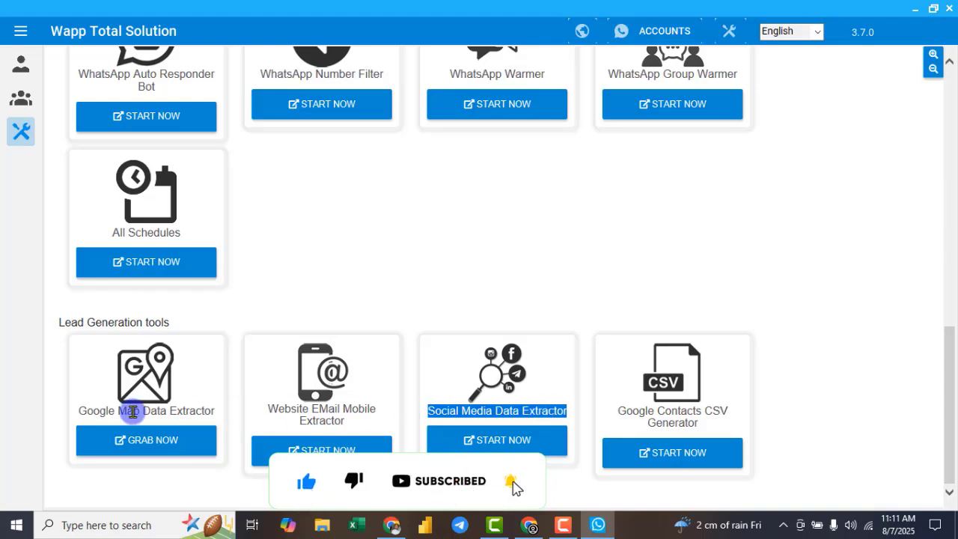
{"action": "left_click_drag", "start_coordinate": [81, 411], "coordinate": [199, 417]}
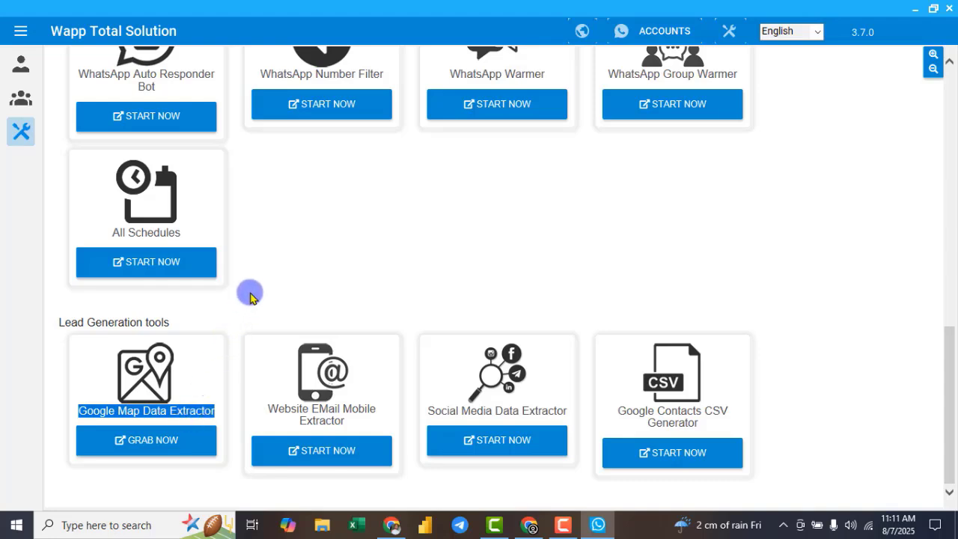
{"action": "scroll", "coordinate": [250, 296], "scroll_direction": "up", "scroll_amount": 2}
{"action": "left_click_drag", "start_coordinate": [79, 212], "coordinate": [188, 225]}
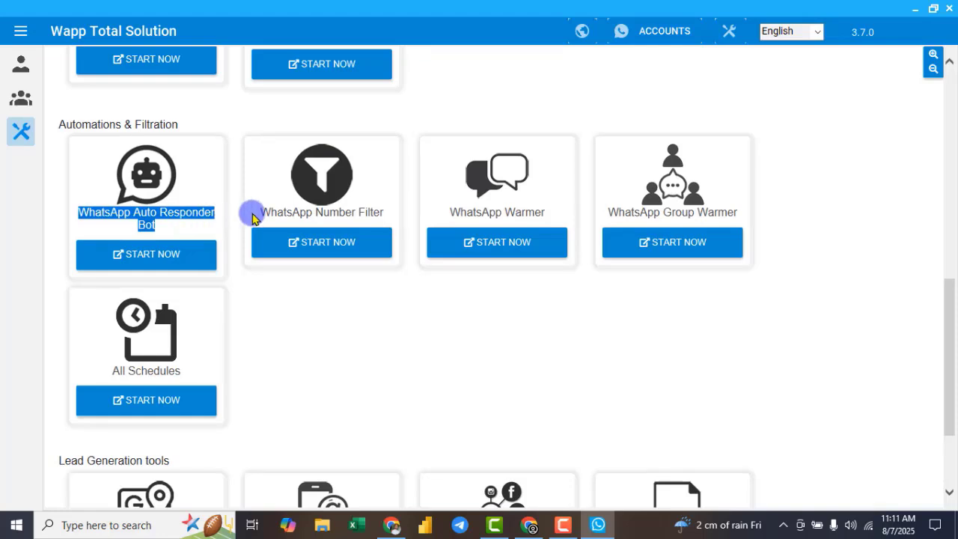
{"action": "left_click_drag", "start_coordinate": [260, 213], "coordinate": [380, 218]}
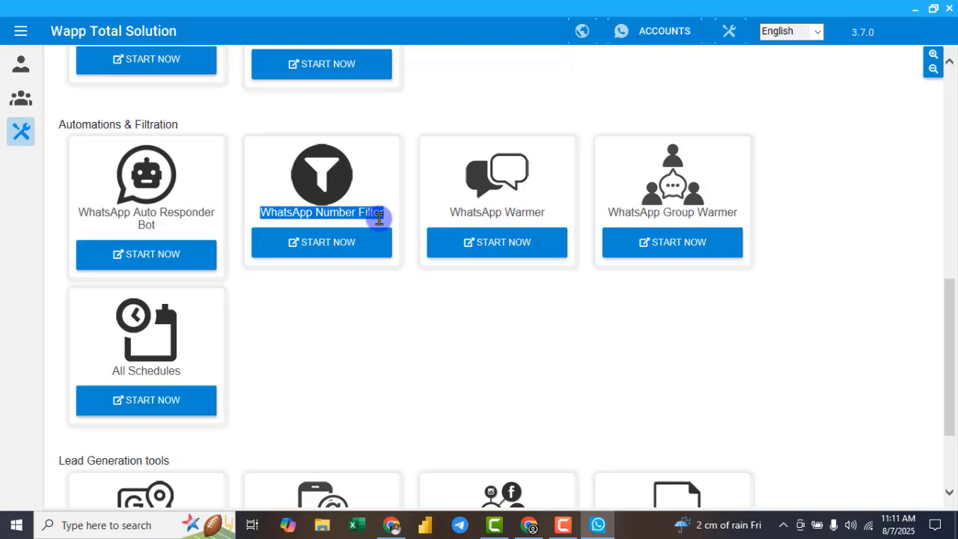
Examine the Group tools and Data Extractors, including Auto Group Joiner and Get Group Member.
{"action": "scroll", "coordinate": [379, 218], "scroll_direction": "up", "scroll_amount": 3}
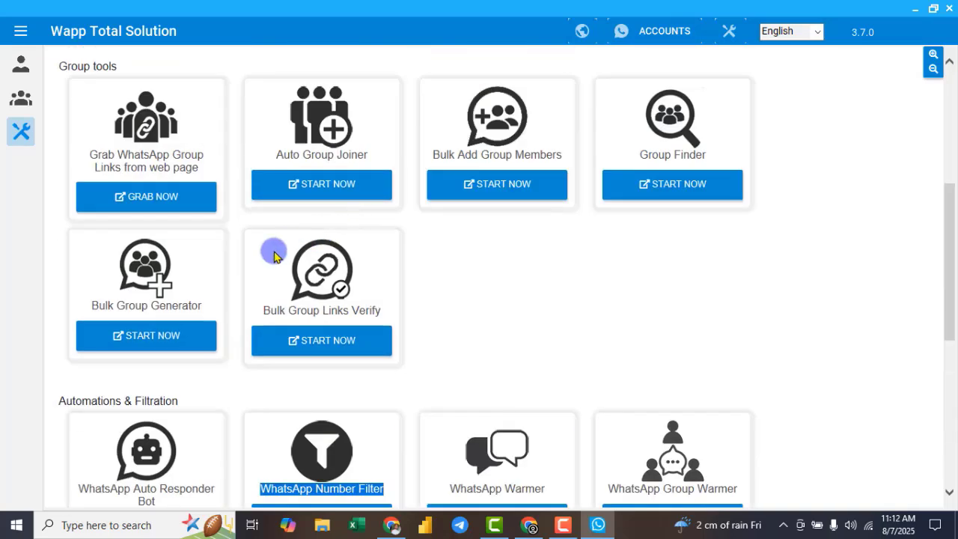
{"action": "left_click_drag", "start_coordinate": [91, 152], "coordinate": [200, 180]}
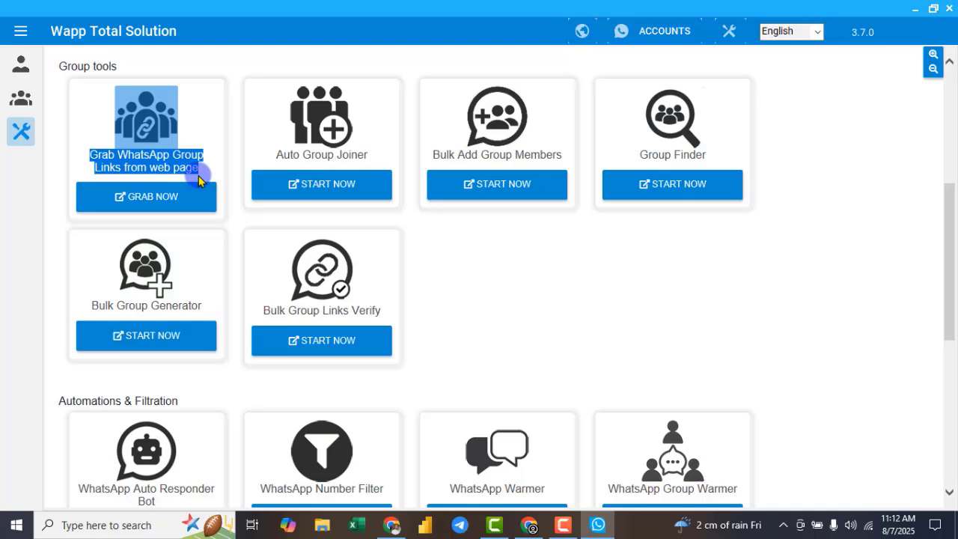
{"action": "left_click_drag", "start_coordinate": [278, 154], "coordinate": [364, 156]}
{"action": "scroll", "coordinate": [366, 158], "scroll_direction": "up", "scroll_amount": 2}
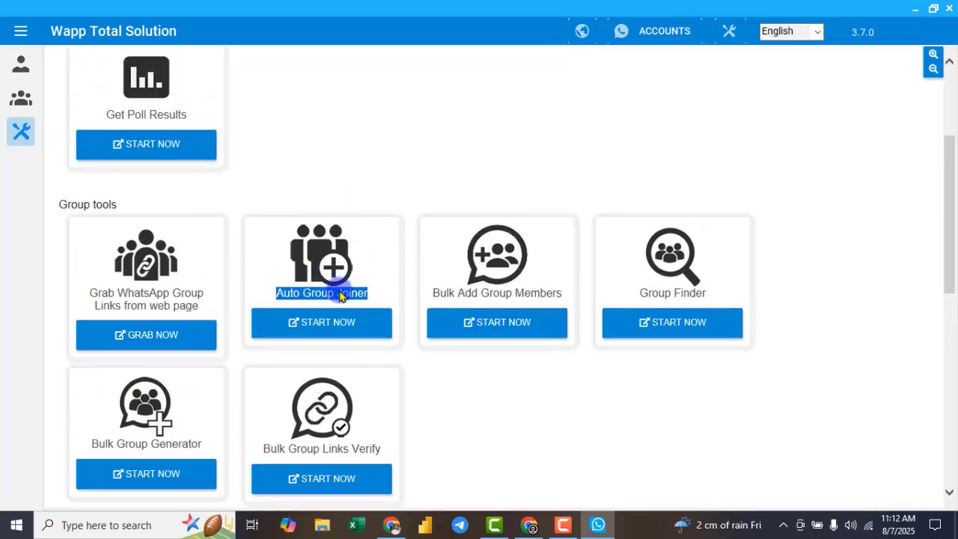
{"action": "scroll", "coordinate": [330, 274], "scroll_direction": "up", "scroll_amount": 3}
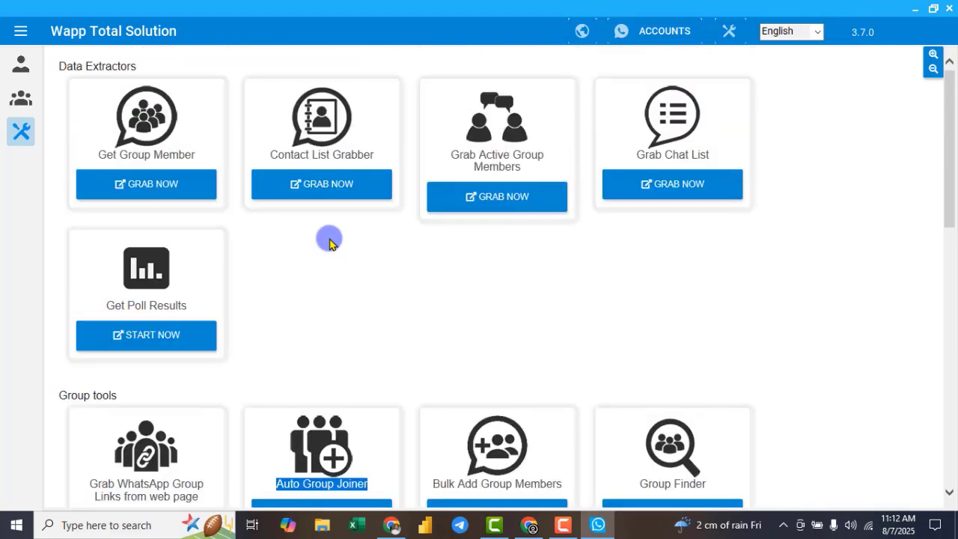
{"action": "left_click_drag", "start_coordinate": [113, 146], "coordinate": [152, 152]}
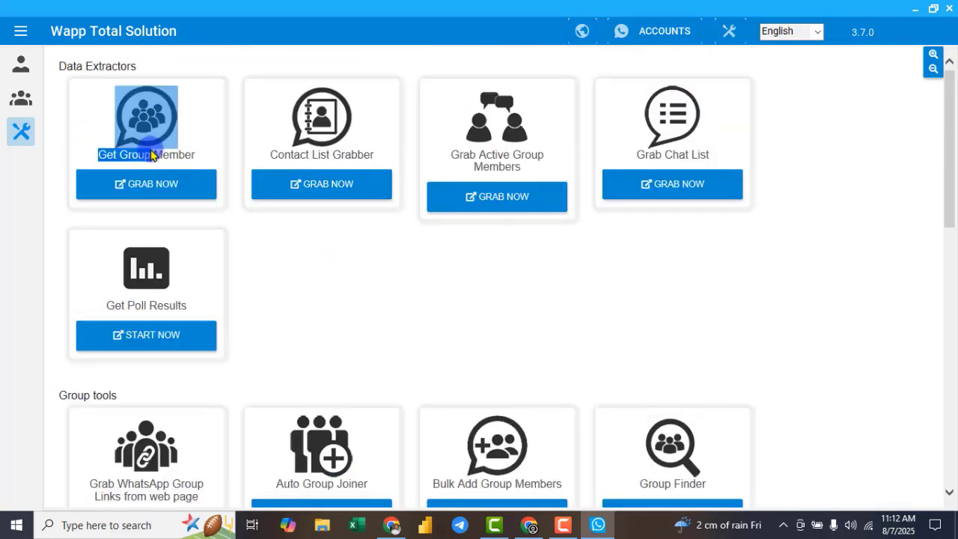
{"action": "left_click", "coordinate": [154, 158]}
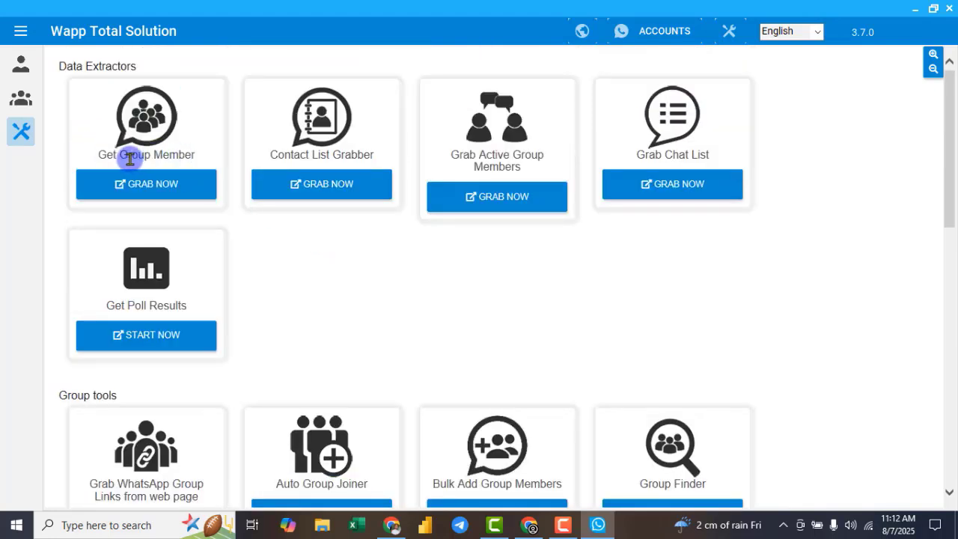
{"action": "left_click_drag", "start_coordinate": [95, 158], "coordinate": [209, 161]}
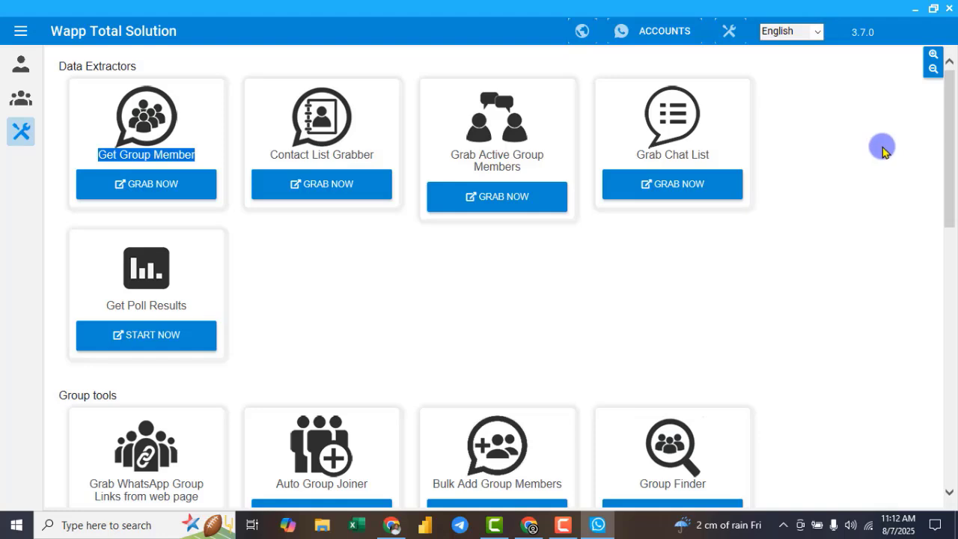
Check the licence information in the general settings and close the settings again.
{"action": "left_click", "coordinate": [731, 35]}
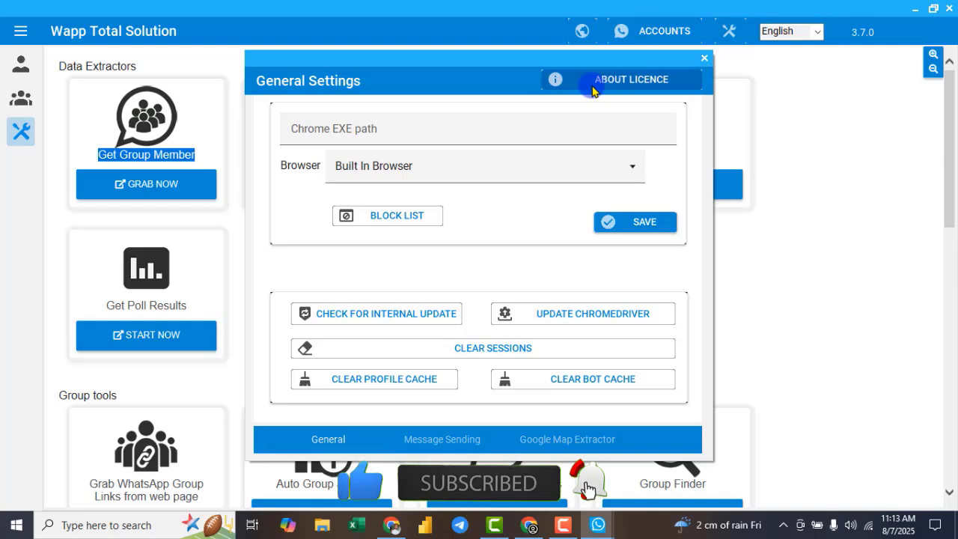
{"action": "left_click", "coordinate": [649, 87]}
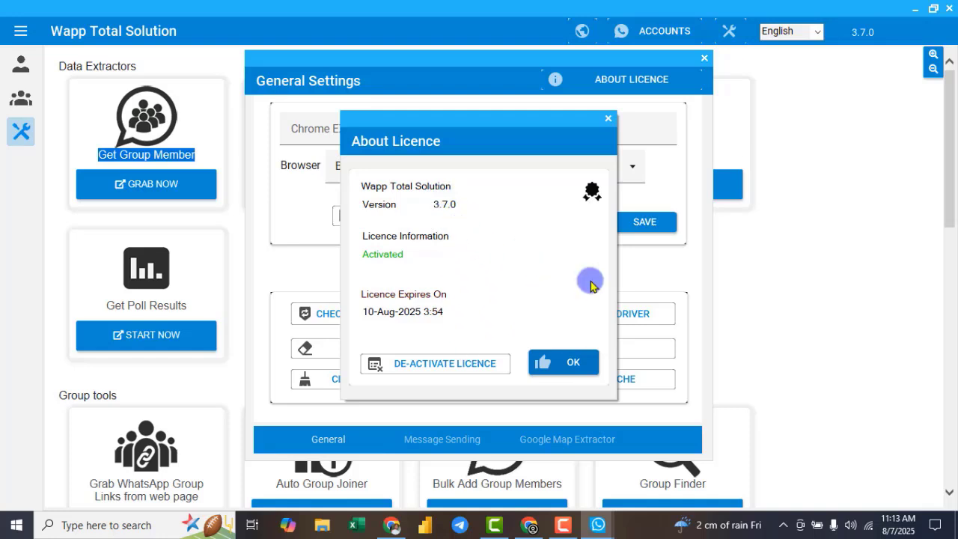
{"action": "left_click", "coordinate": [608, 118]}
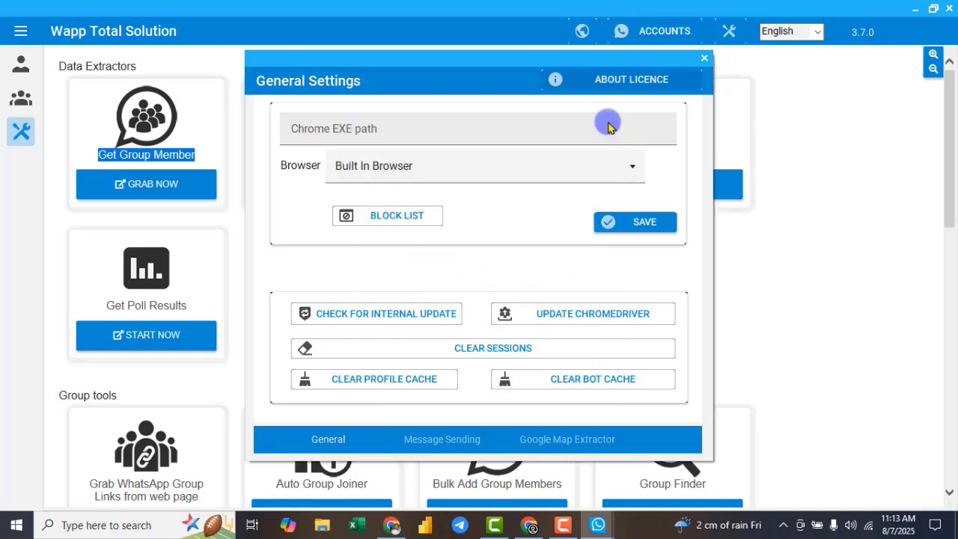
{"action": "left_click", "coordinate": [705, 59]}
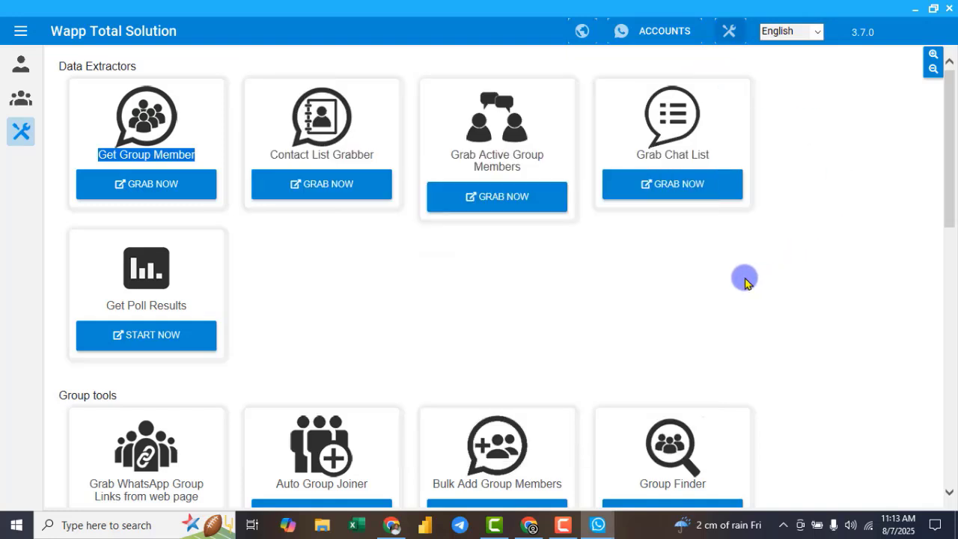
Delete the Second and Frist accounts in the account manager, keeping Profile1.
{"action": "left_click", "coordinate": [21, 64]}
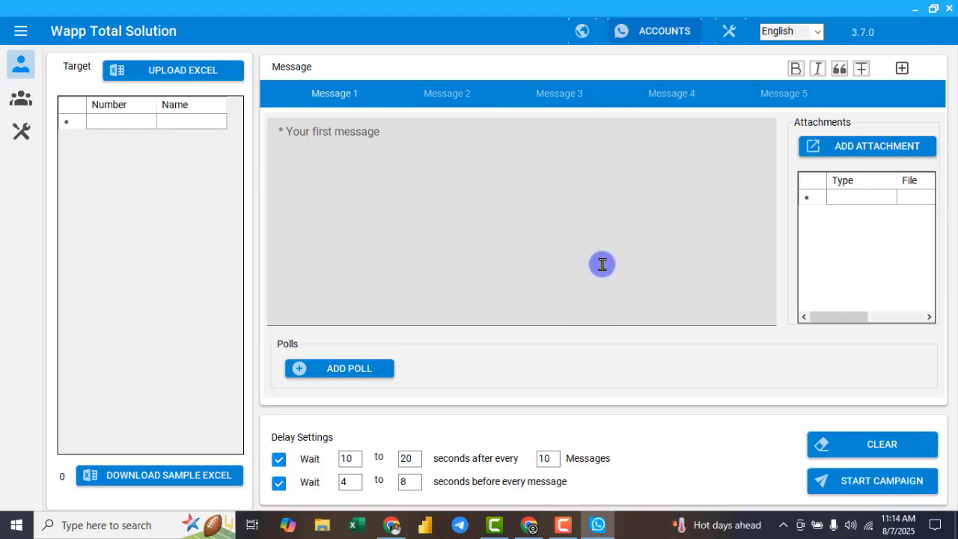
{"action": "left_click", "coordinate": [660, 37]}
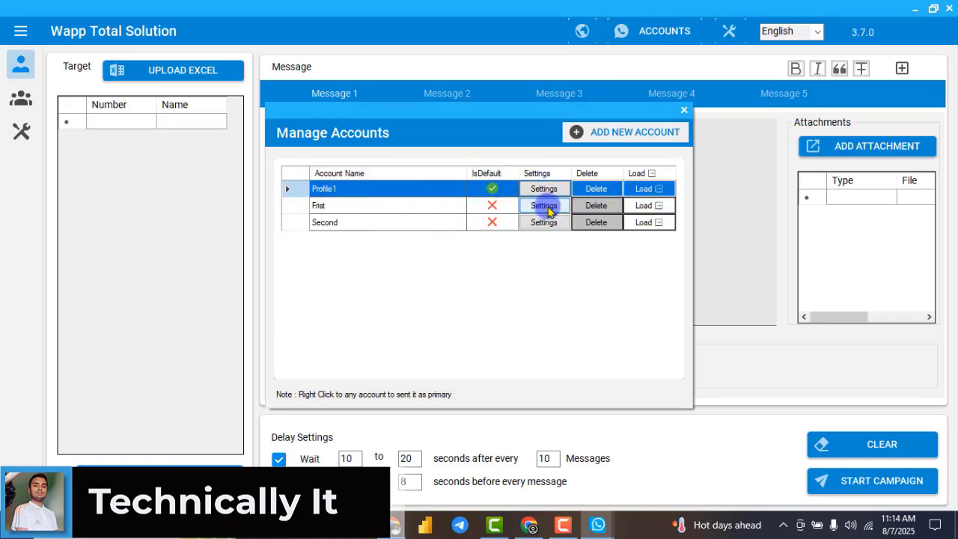
{"action": "left_click", "coordinate": [603, 223]}
{"action": "left_click", "coordinate": [649, 294]}
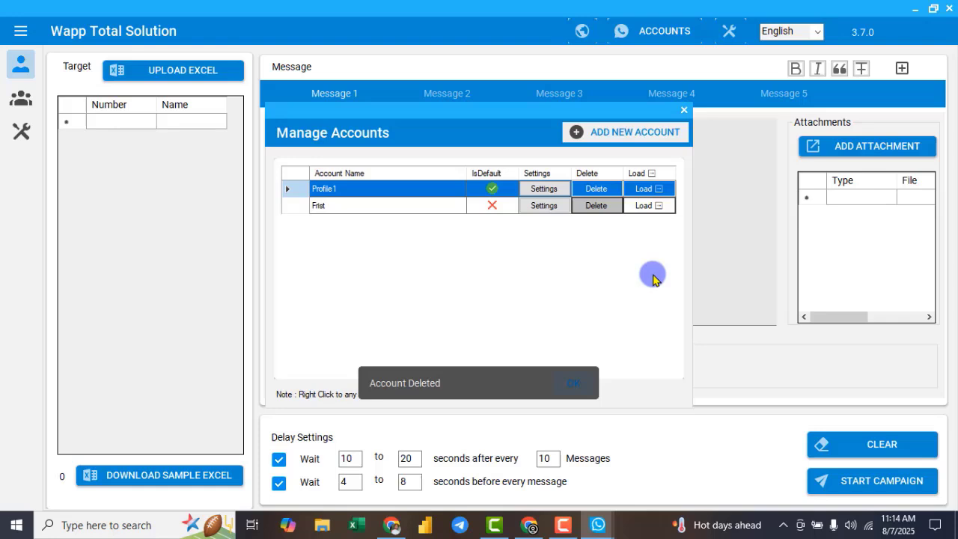
{"action": "left_click", "coordinate": [599, 206]}
{"action": "left_click", "coordinate": [649, 296]}
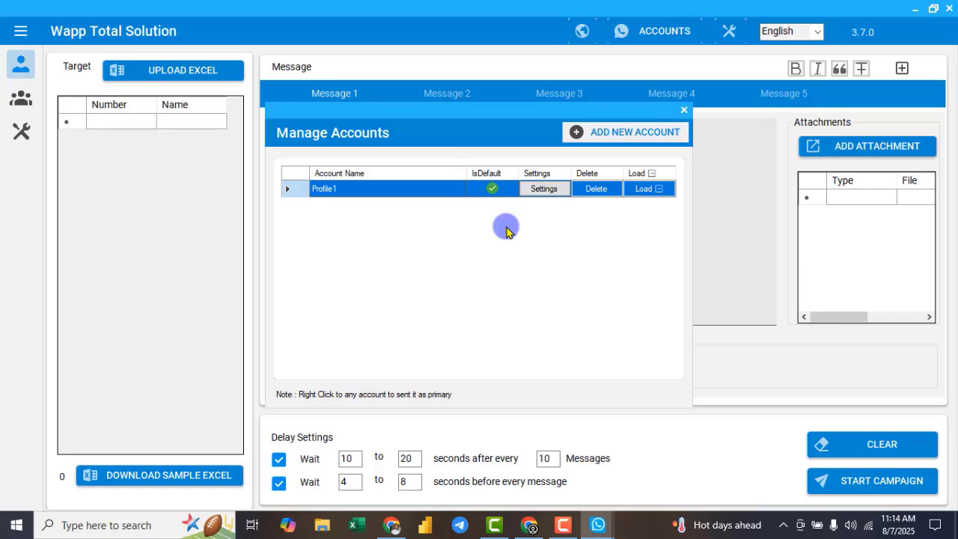
Load the Profile1 account to view its WhatsApp session, and close the built-in browser.
{"action": "left_click", "coordinate": [656, 193]}
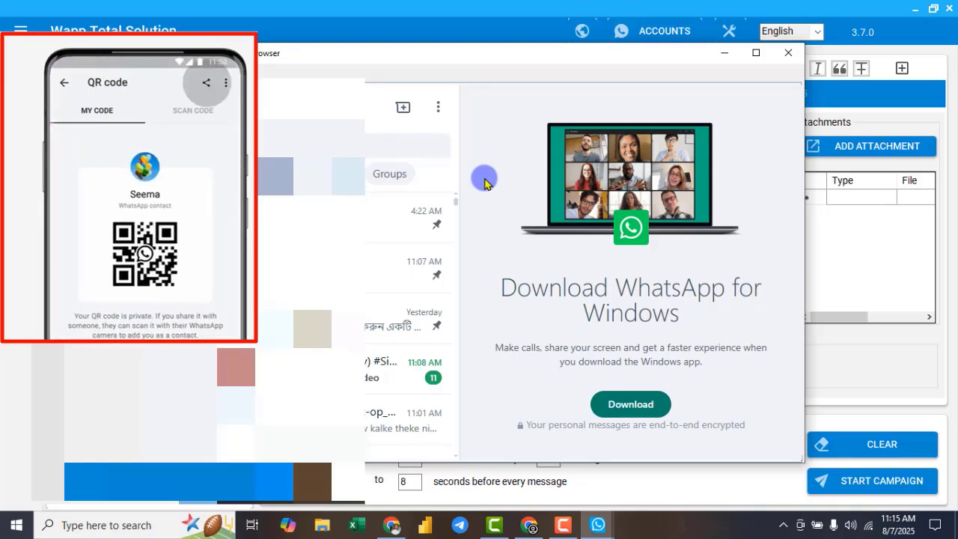
{"action": "left_click", "coordinate": [789, 52]}
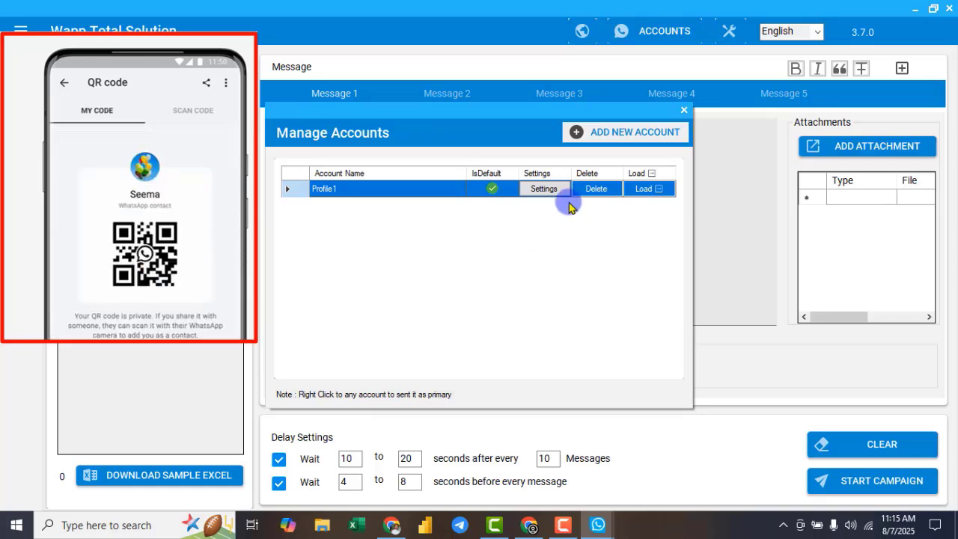
Add a new account named Frist.
{"action": "left_click", "coordinate": [597, 135]}
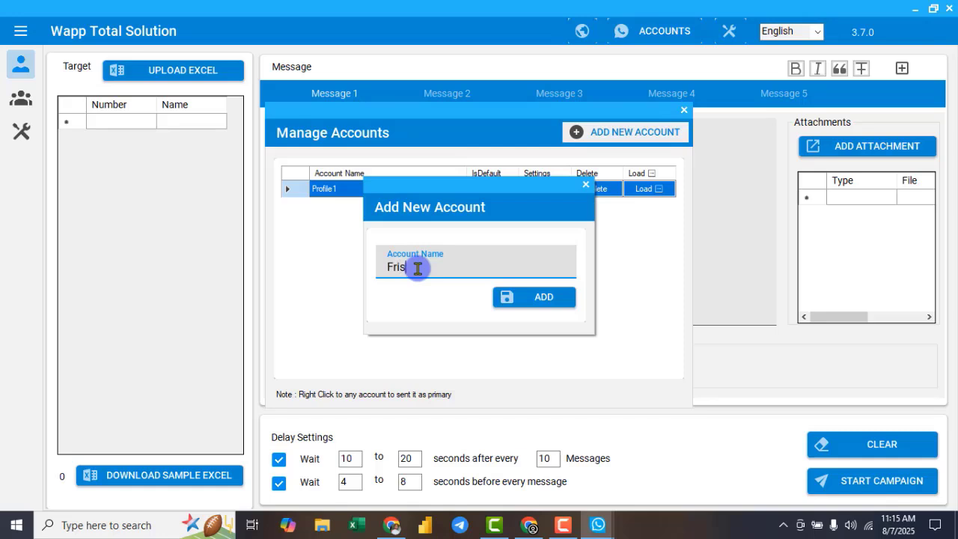
{"action": "left_click", "coordinate": [552, 296]}
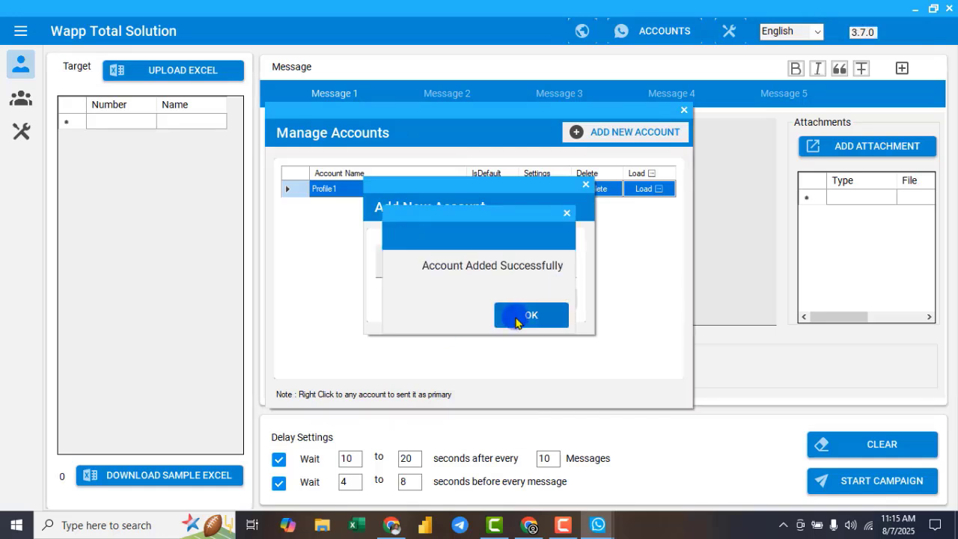
{"action": "left_click", "coordinate": [515, 318]}
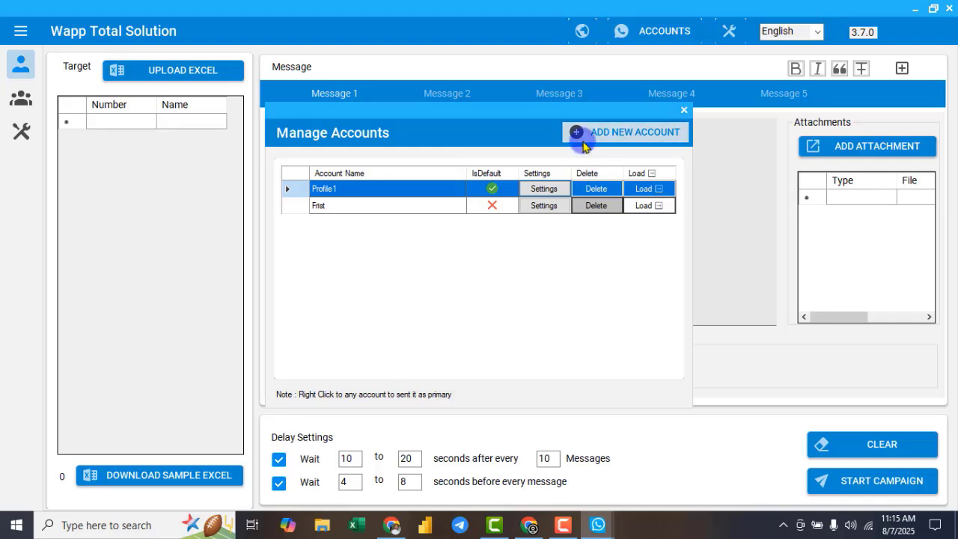
Add another new account named Second.
{"action": "left_click", "coordinate": [584, 144]}
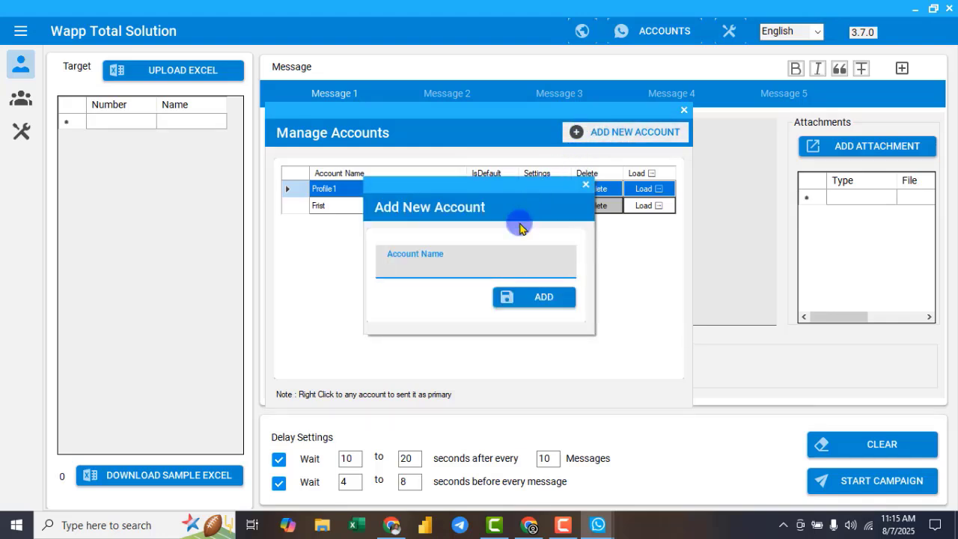
{"action": "left_click", "coordinate": [460, 256]}
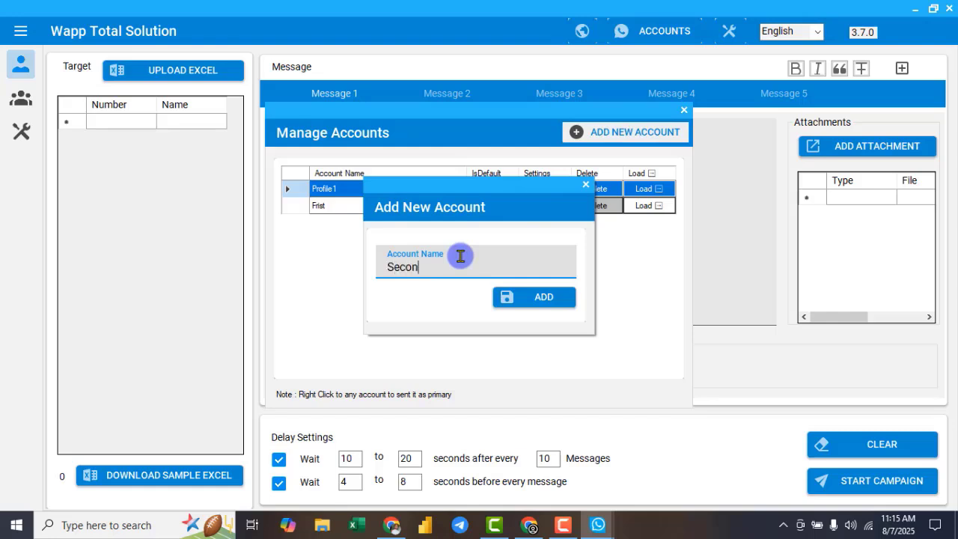
{"action": "type", "text": "Second"}
{"action": "left_click", "coordinate": [545, 298]}
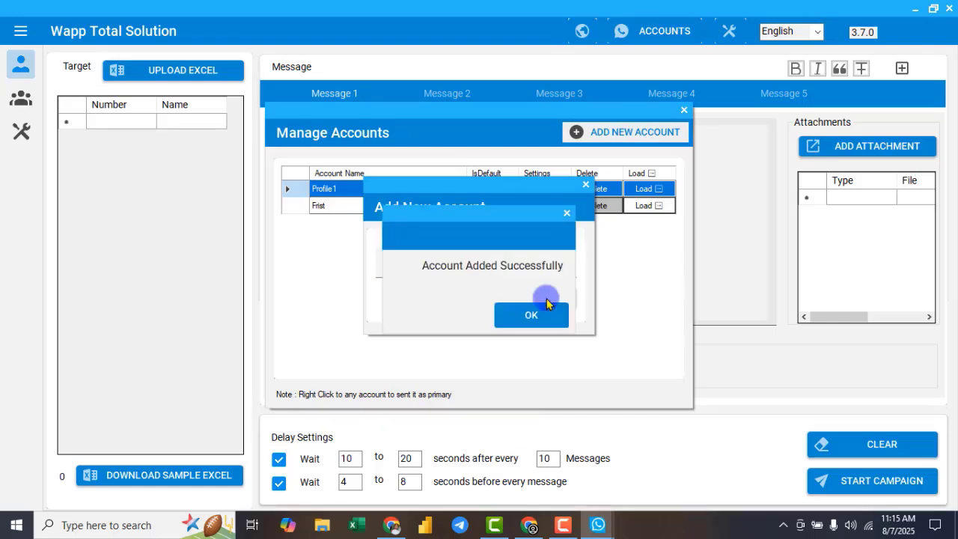
{"action": "left_click", "coordinate": [545, 317]}
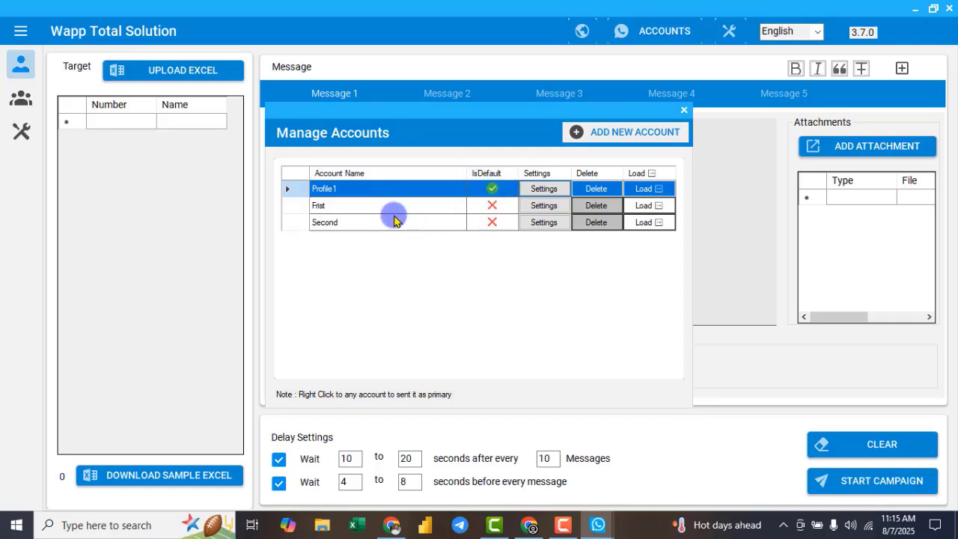
Load the Frist account to view its WhatsApp login page, and close the built-in browser.
{"action": "left_click", "coordinate": [370, 207]}
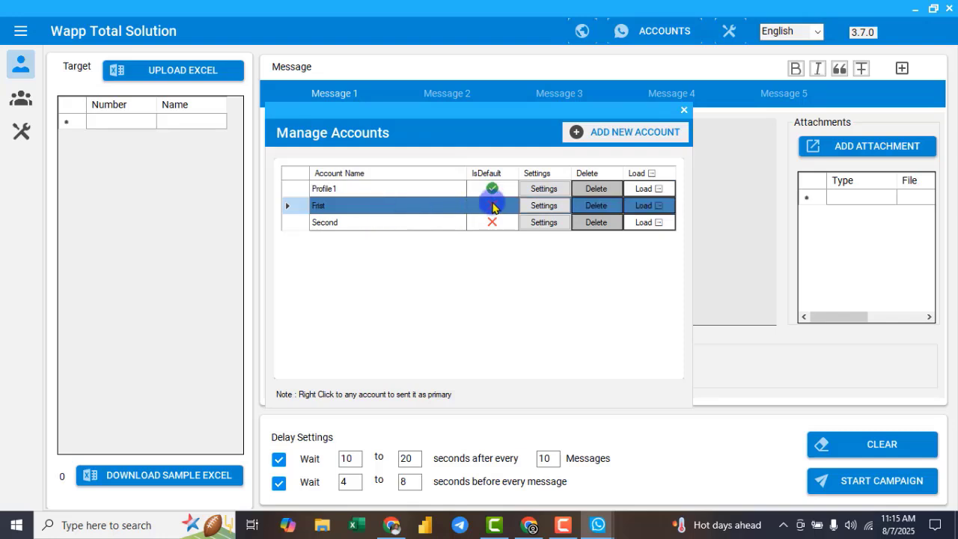
{"action": "left_click", "coordinate": [382, 224]}
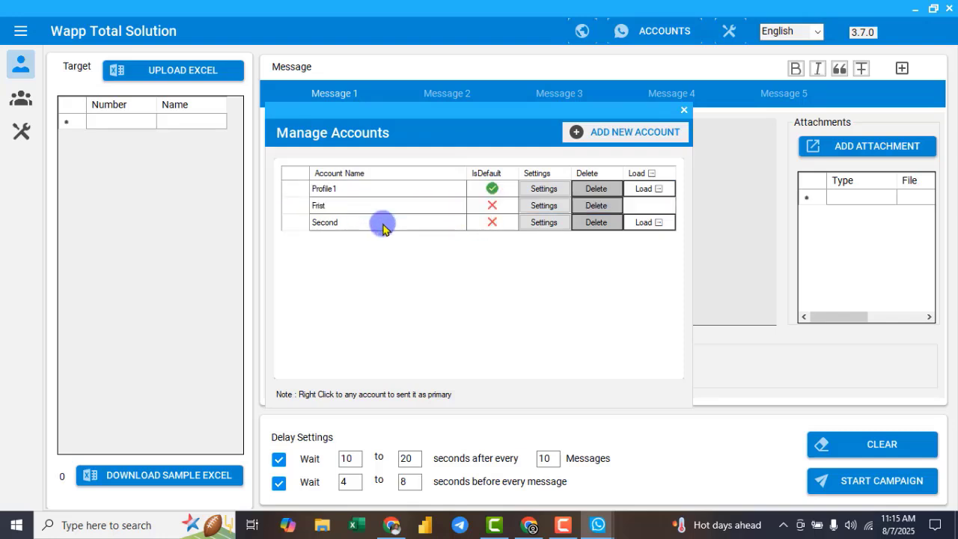
{"action": "left_click", "coordinate": [492, 211]}
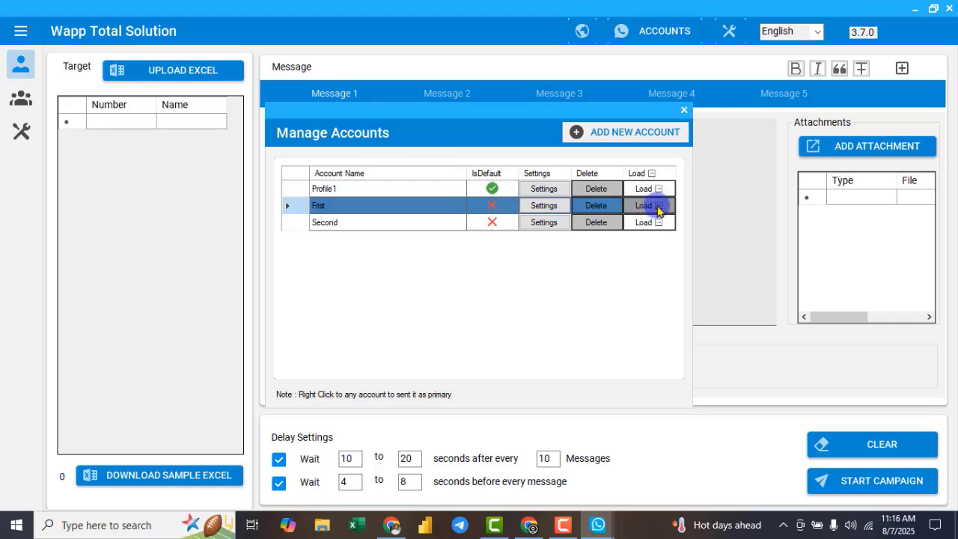
{"action": "left_click", "coordinate": [659, 206]}
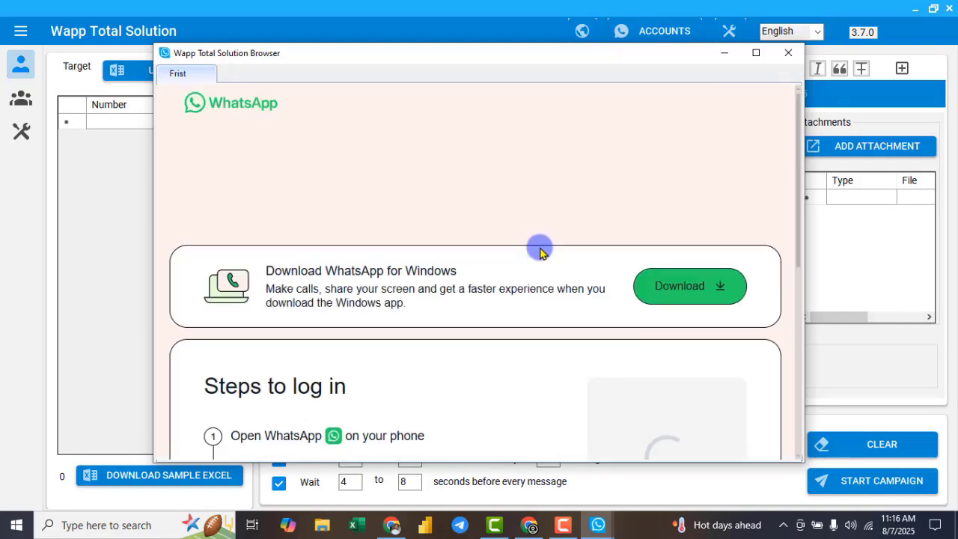
{"action": "scroll", "coordinate": [641, 250], "scroll_direction": "down", "scroll_amount": 5}
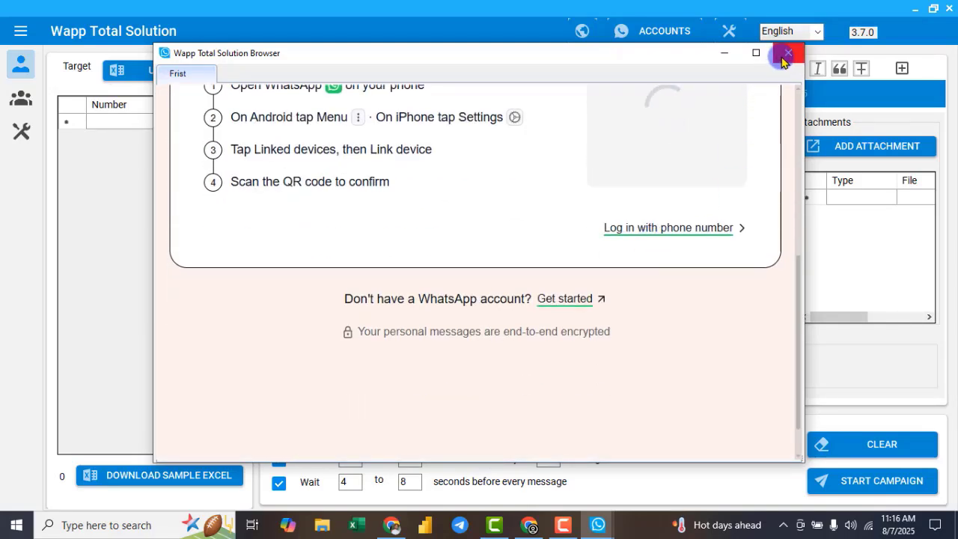
{"action": "left_click", "coordinate": [787, 54]}
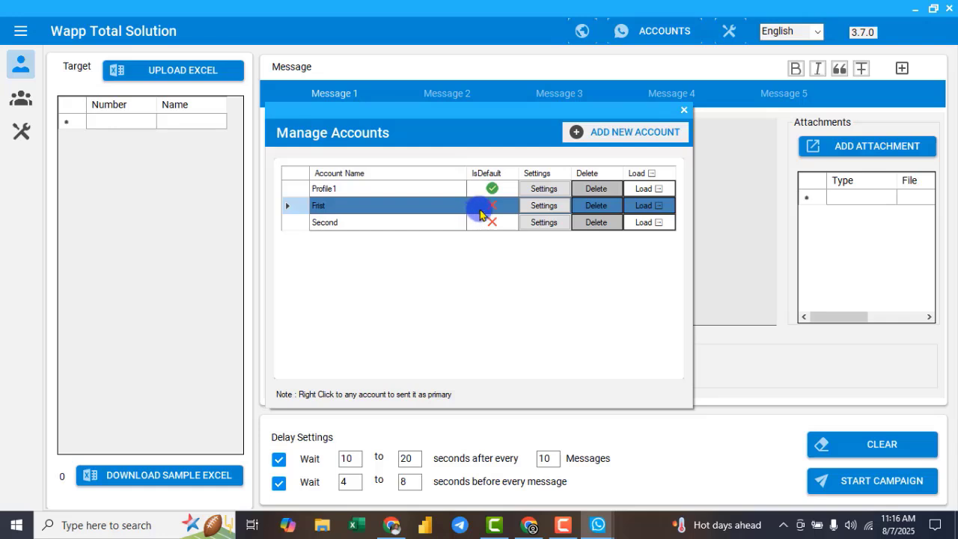
Set the Frist account as the primary account in the account manager.
{"action": "right_click", "coordinate": [488, 208]}
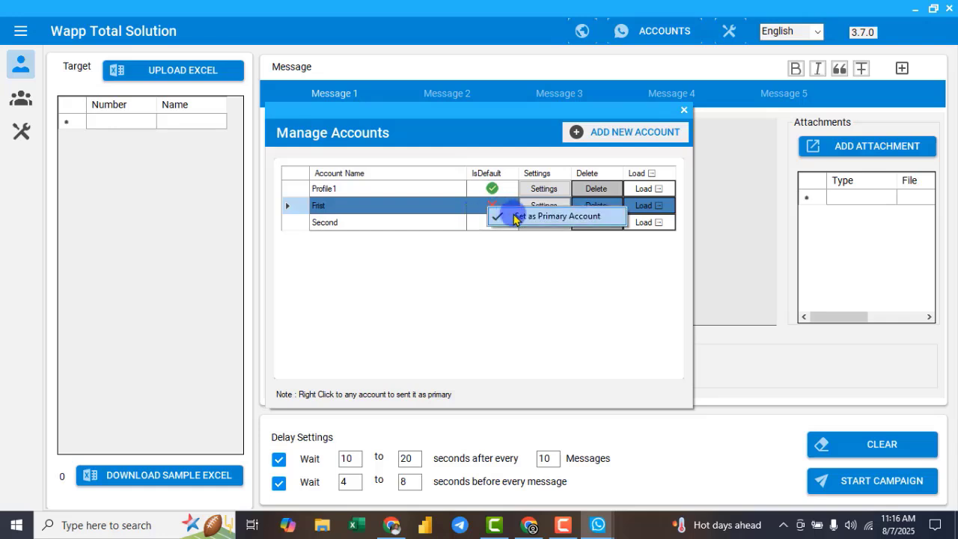
{"action": "left_click", "coordinate": [557, 217]}
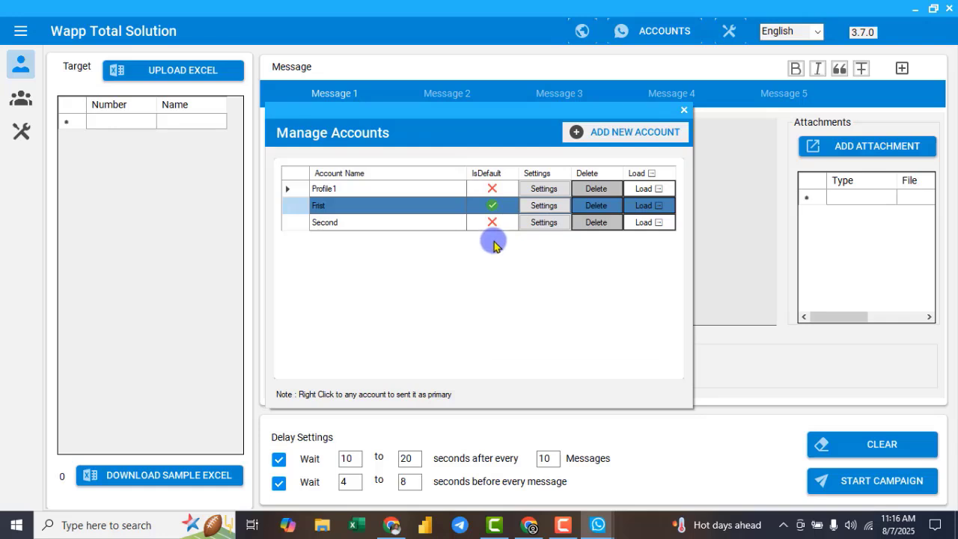
{"action": "left_click", "coordinate": [437, 205]}
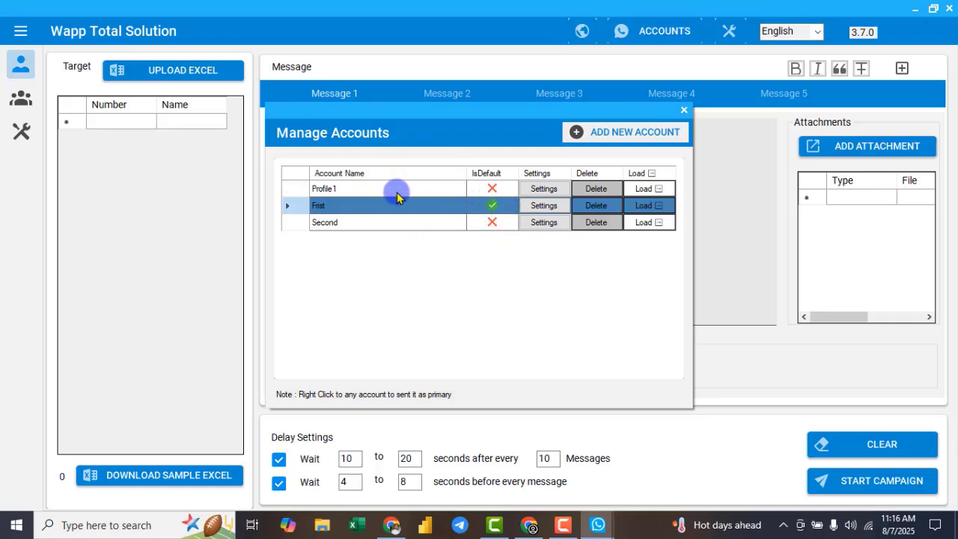
Set Profile1 as the primary account and close the account manager.
{"action": "left_click", "coordinate": [370, 190]}
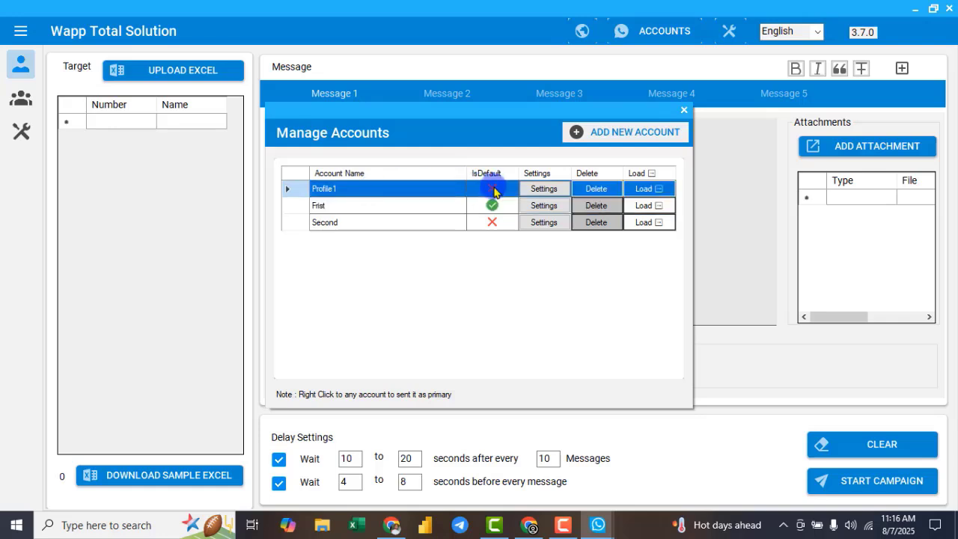
{"action": "right_click", "coordinate": [494, 193]}
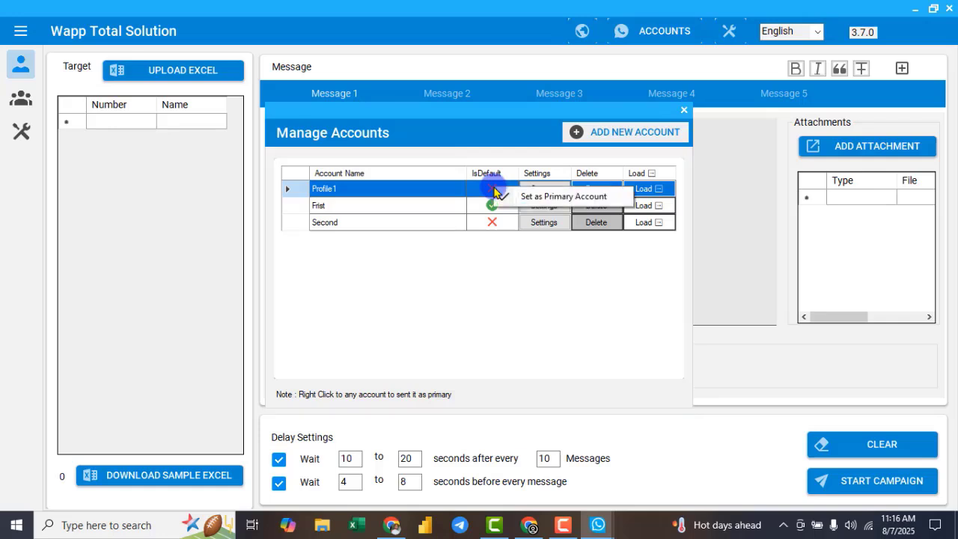
{"action": "left_click", "coordinate": [534, 198]}
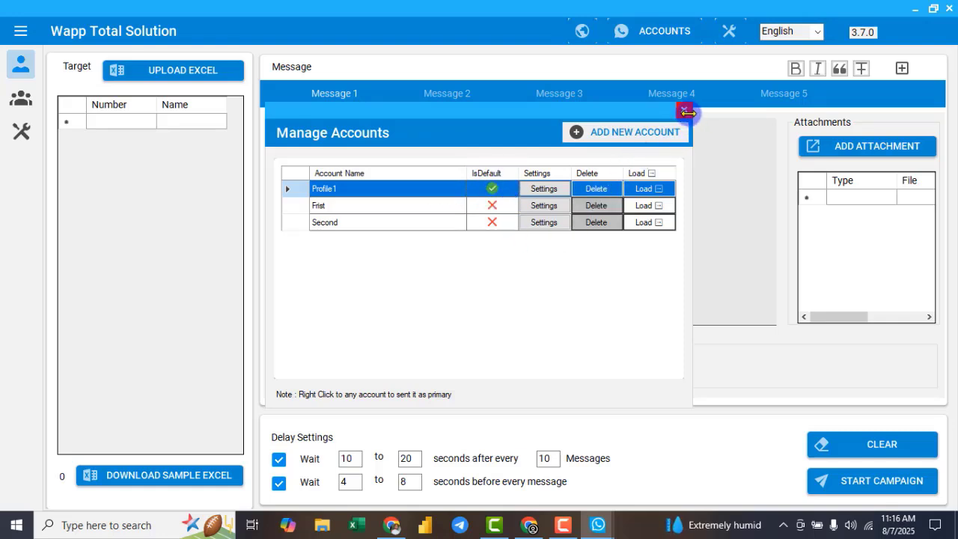
{"action": "left_click", "coordinate": [685, 111]}
Examine the five message slots available for composing a campaign.
{"action": "left_click", "coordinate": [385, 173]}
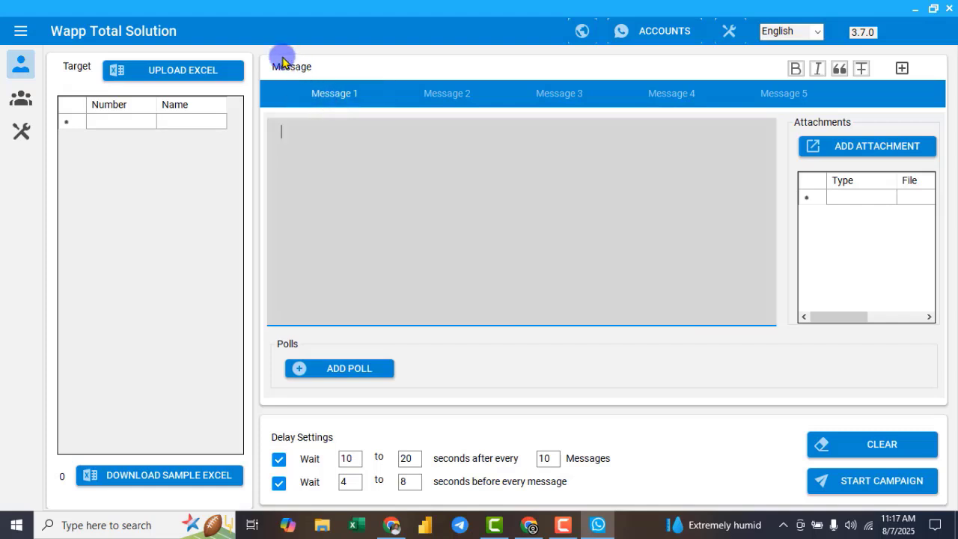
{"action": "left_click", "coordinate": [431, 96]}
{"action": "left_click", "coordinate": [567, 97]}
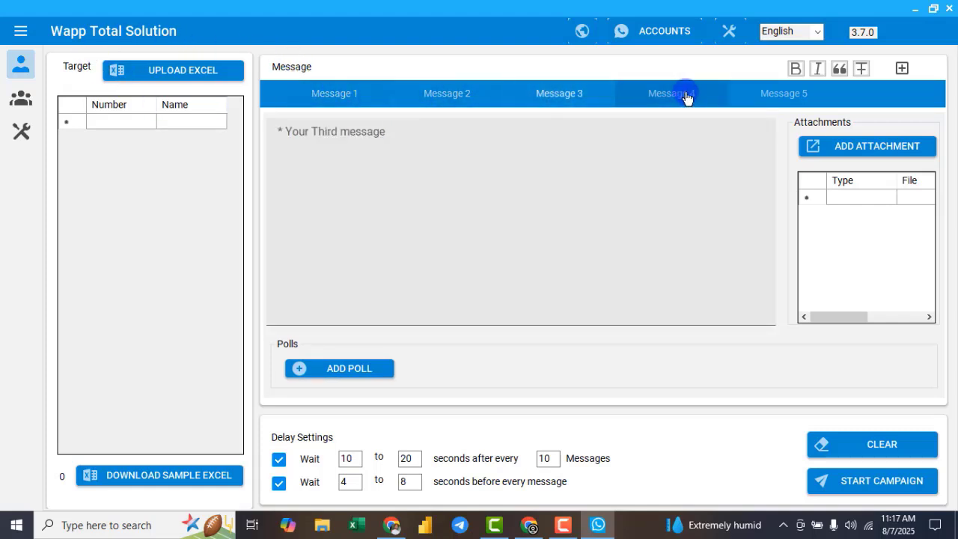
{"action": "left_click", "coordinate": [683, 96]}
{"action": "left_click", "coordinate": [765, 96]}
{"action": "left_click", "coordinate": [606, 122]}
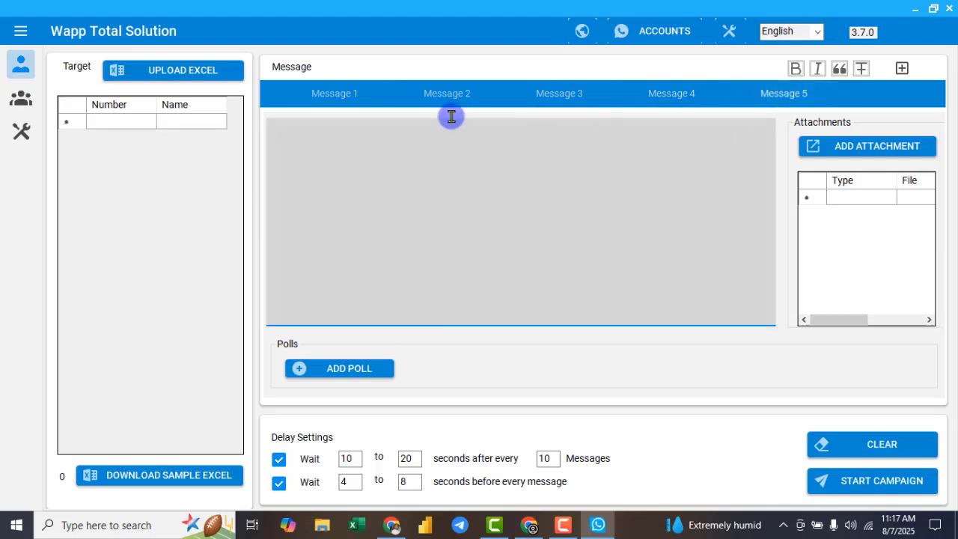
{"action": "left_click", "coordinate": [337, 93]}
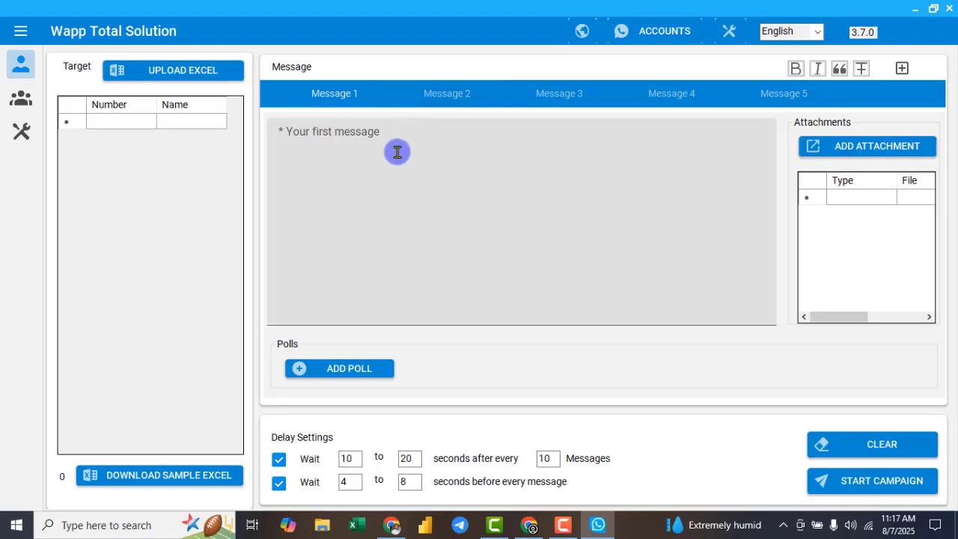
{"action": "left_click", "coordinate": [387, 165]}
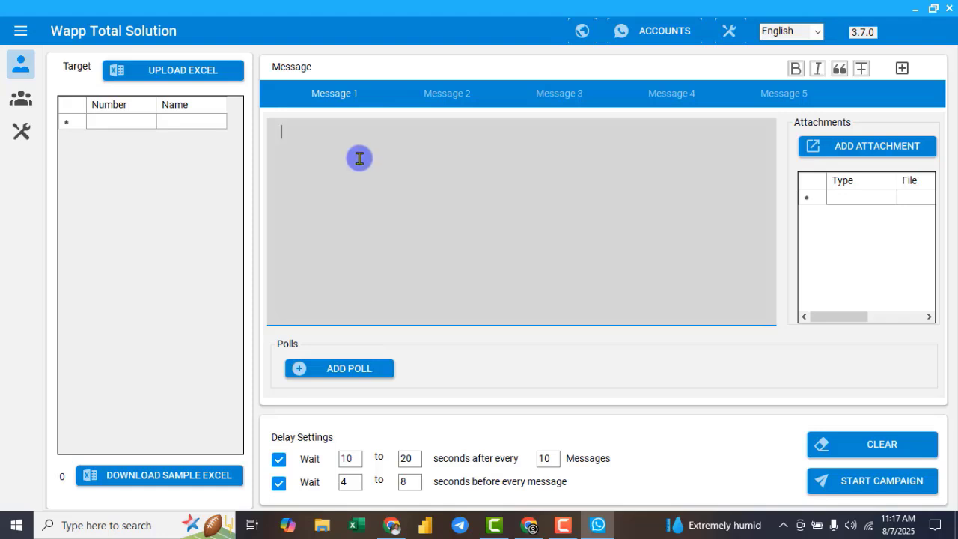
{"action": "left_click", "coordinate": [330, 100]}
{"action": "left_click", "coordinate": [420, 105]}
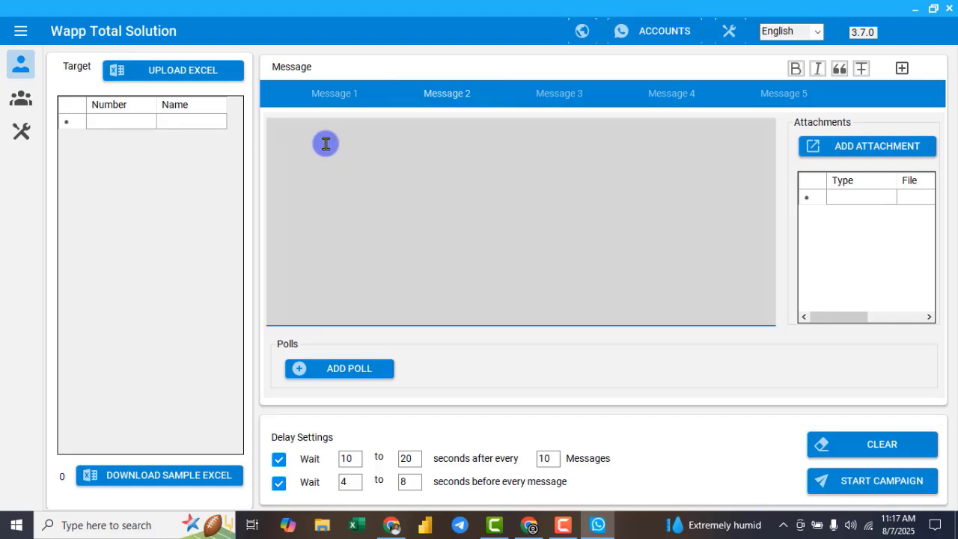
{"action": "left_click", "coordinate": [555, 101]}
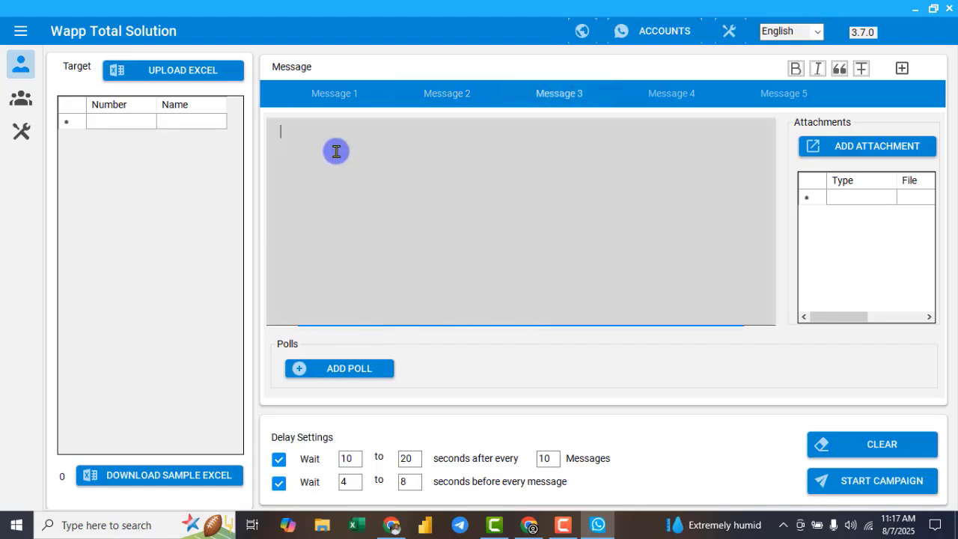
{"action": "left_click", "coordinate": [336, 101]}
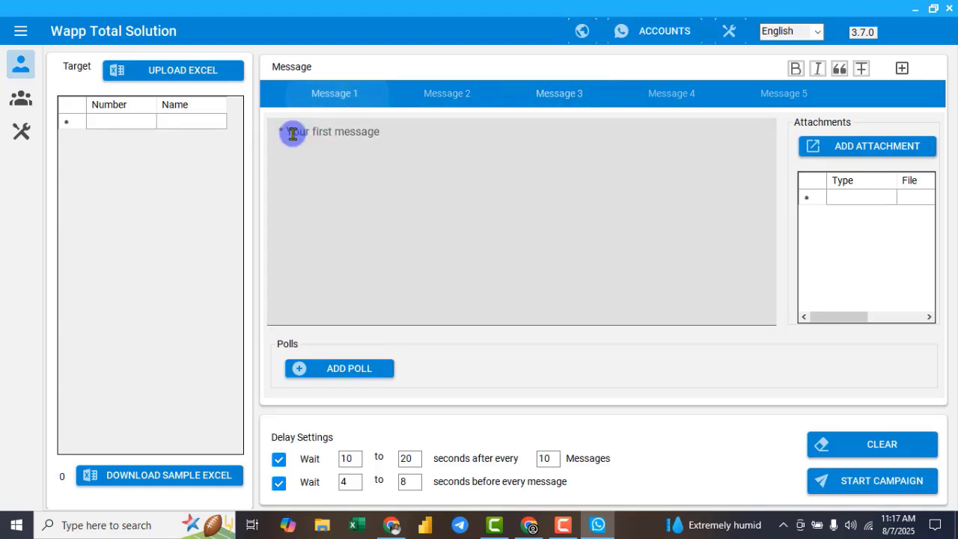
{"action": "left_click", "coordinate": [292, 134]}
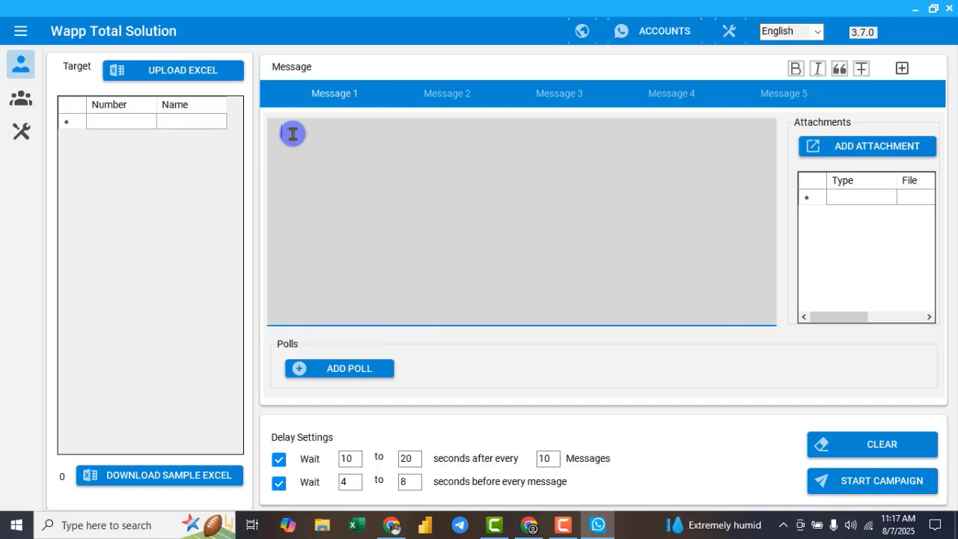
{"action": "left_click", "coordinate": [466, 96]}
{"action": "left_click", "coordinate": [333, 158]}
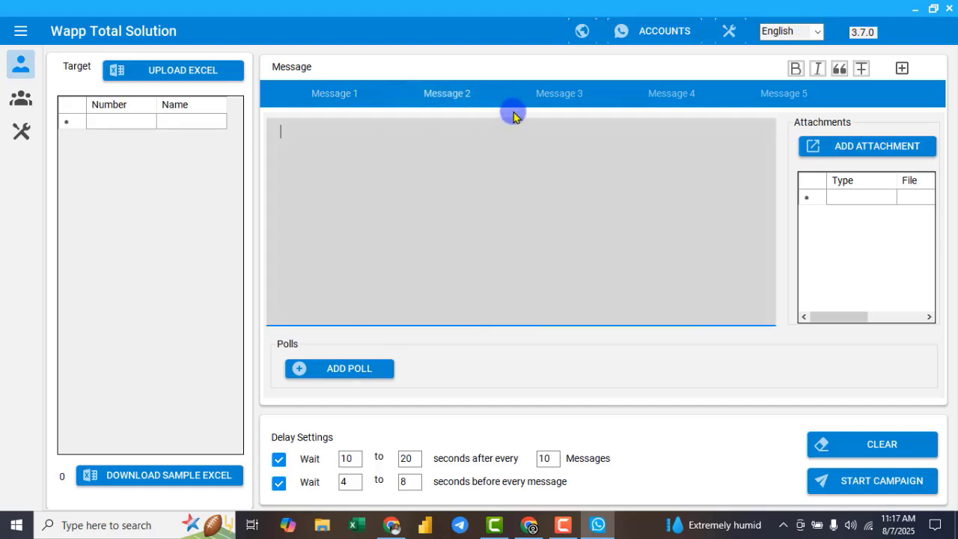
{"action": "left_click", "coordinate": [522, 105]}
{"action": "left_click", "coordinate": [366, 150]}
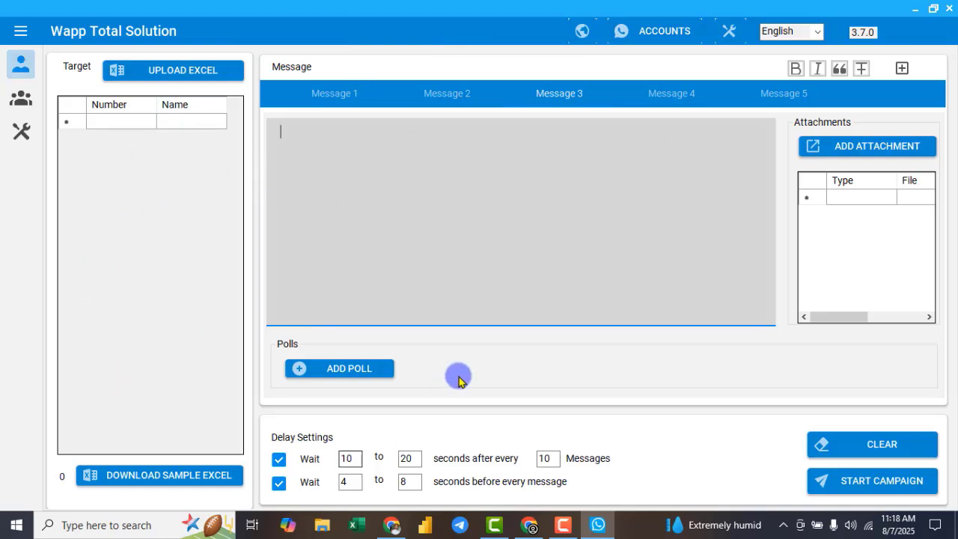
Run the internal update check and the ChromeDriver update from the general settings.
{"action": "left_click", "coordinate": [727, 33]}
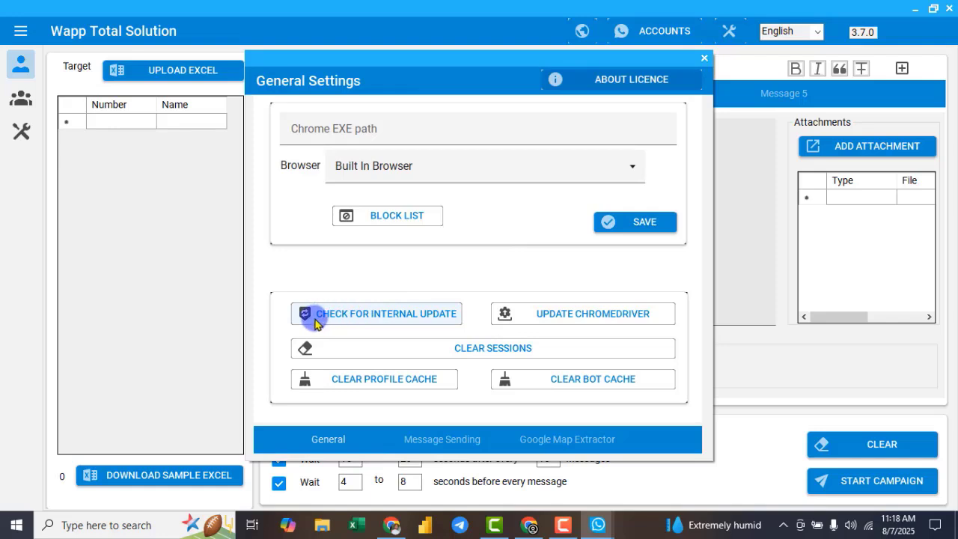
{"action": "left_click", "coordinate": [419, 324]}
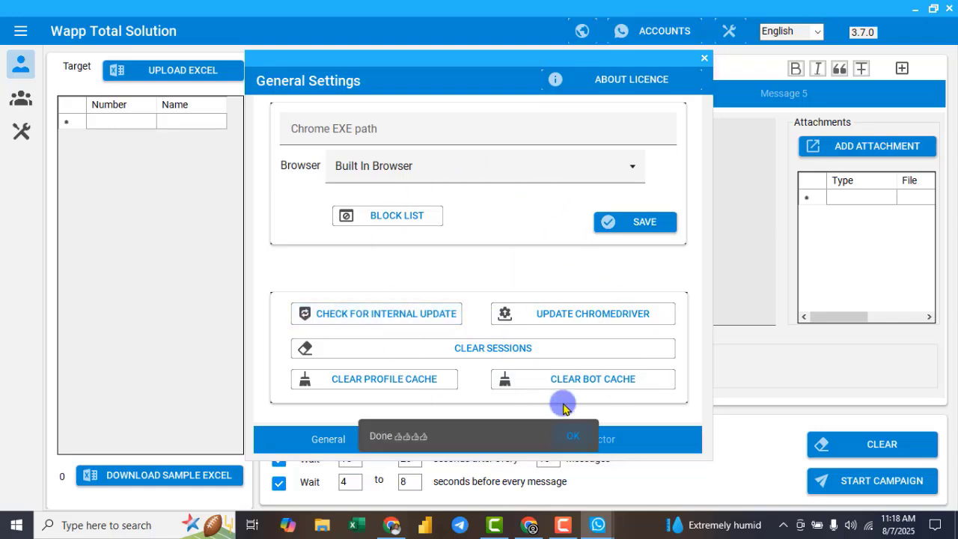
{"action": "left_click", "coordinate": [574, 440]}
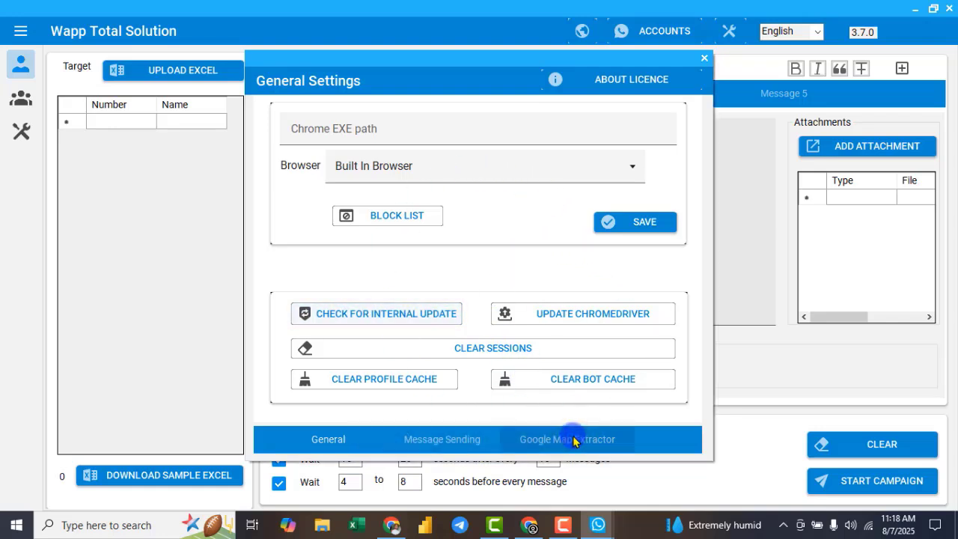
{"action": "left_click", "coordinate": [585, 318]}
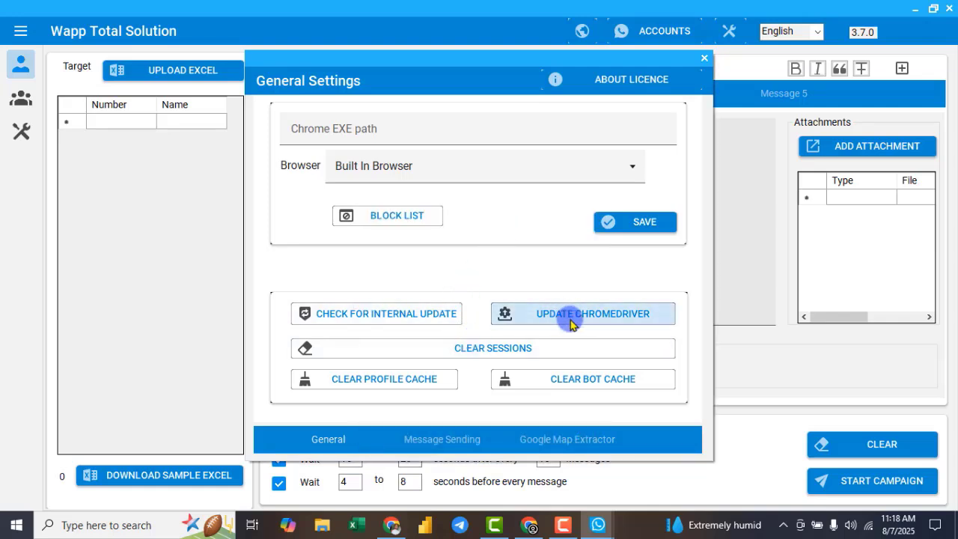
Clear the sessions, profile cache and bot cache, and close the general settings.
{"action": "left_click", "coordinate": [460, 352]}
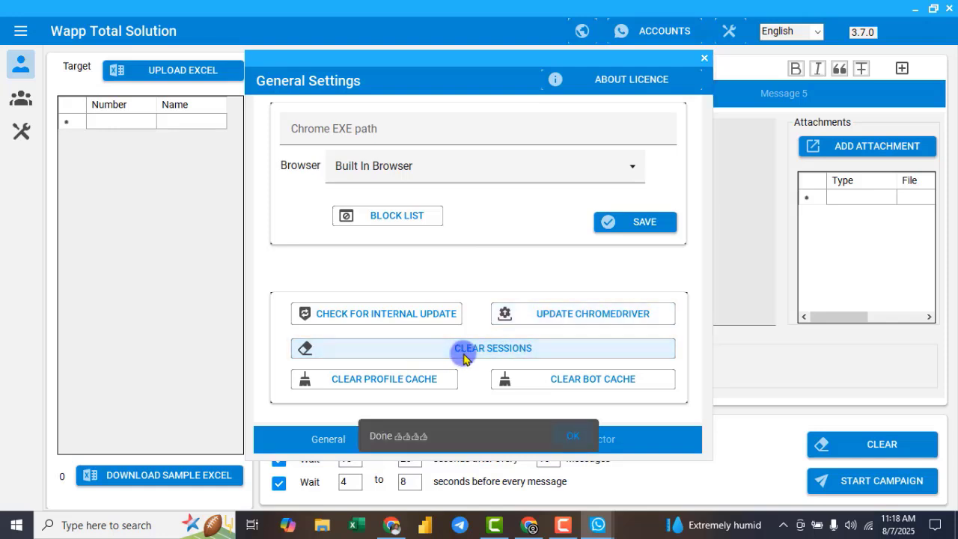
{"action": "left_click", "coordinate": [538, 433]}
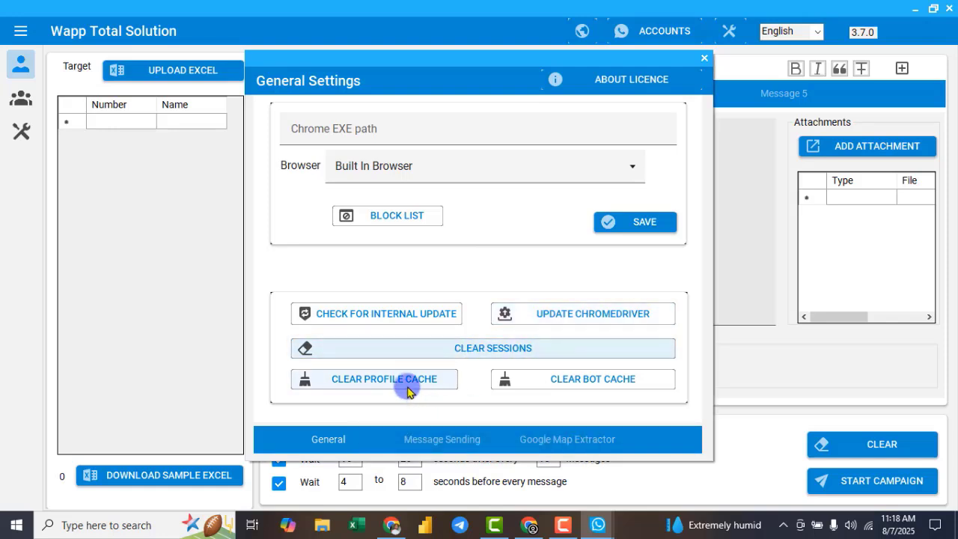
{"action": "left_click", "coordinate": [406, 388]}
{"action": "left_click", "coordinate": [573, 436]}
{"action": "left_click", "coordinate": [593, 379]}
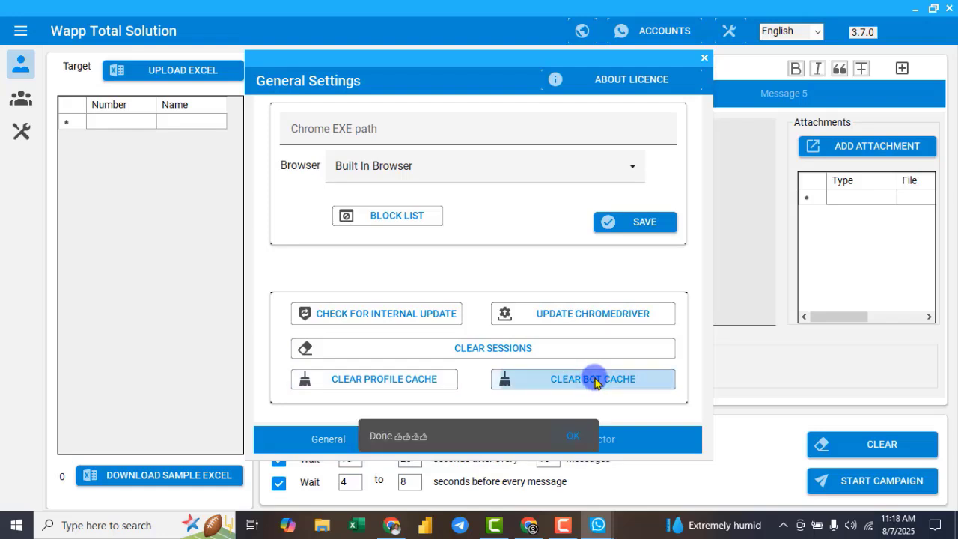
{"action": "left_click", "coordinate": [573, 436]}
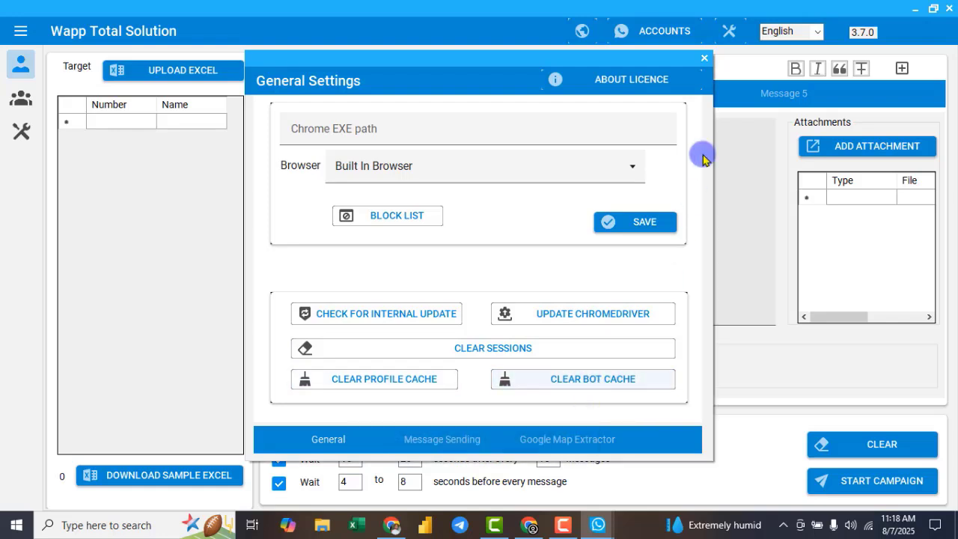
{"action": "left_click", "coordinate": [705, 59]}
{"action": "left_click", "coordinate": [374, 183]}
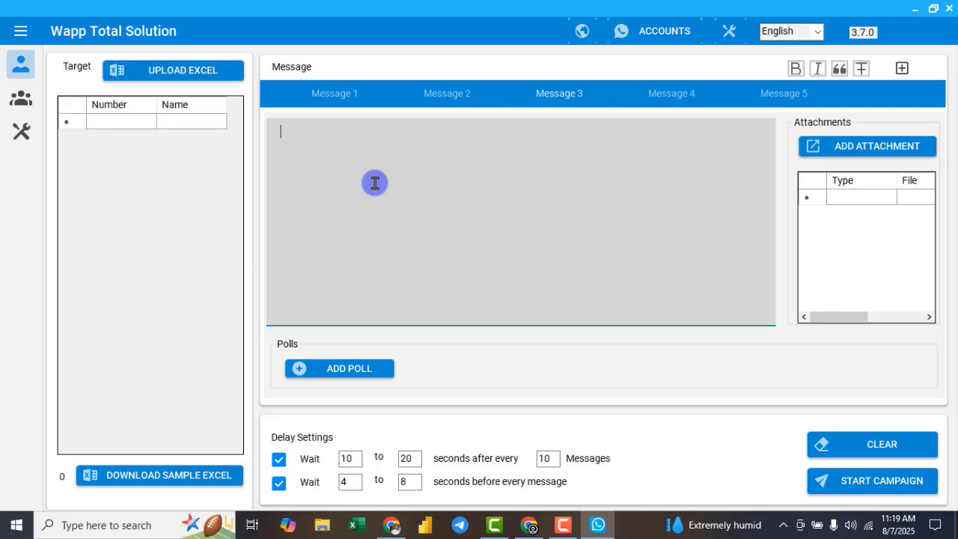
Open the Get Group Member data extractor and initiate its WhatsApp session.
{"action": "left_click", "coordinate": [19, 135]}
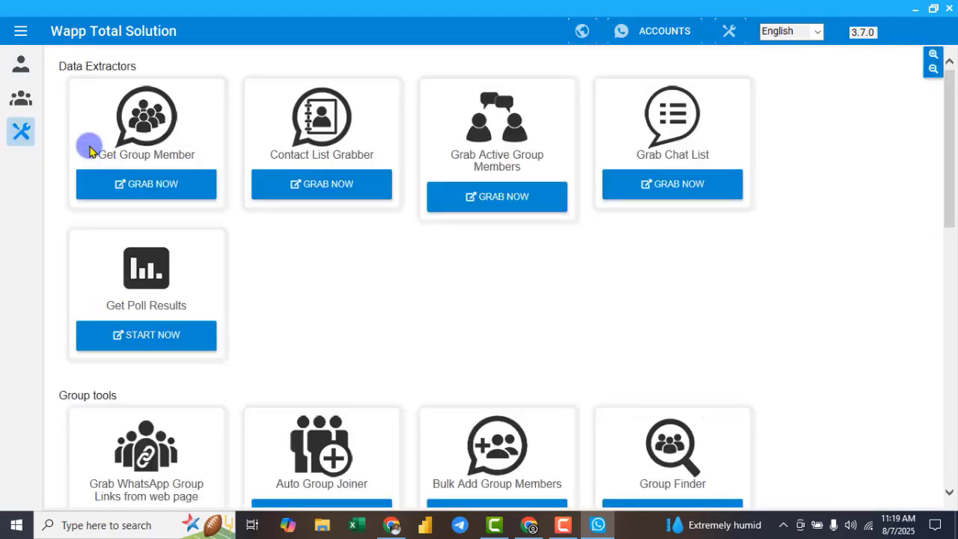
{"action": "left_click_drag", "start_coordinate": [86, 146], "coordinate": [182, 163]}
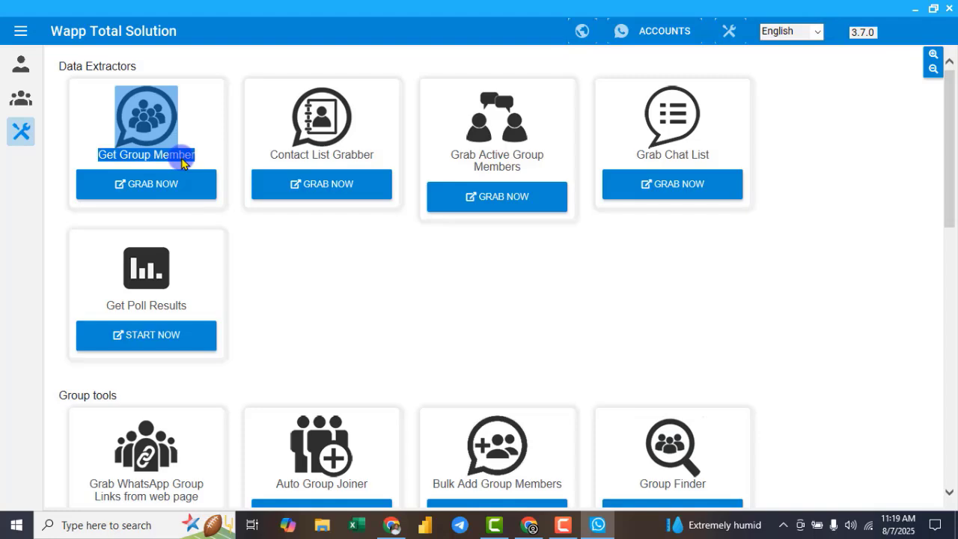
{"action": "left_click", "coordinate": [297, 259]}
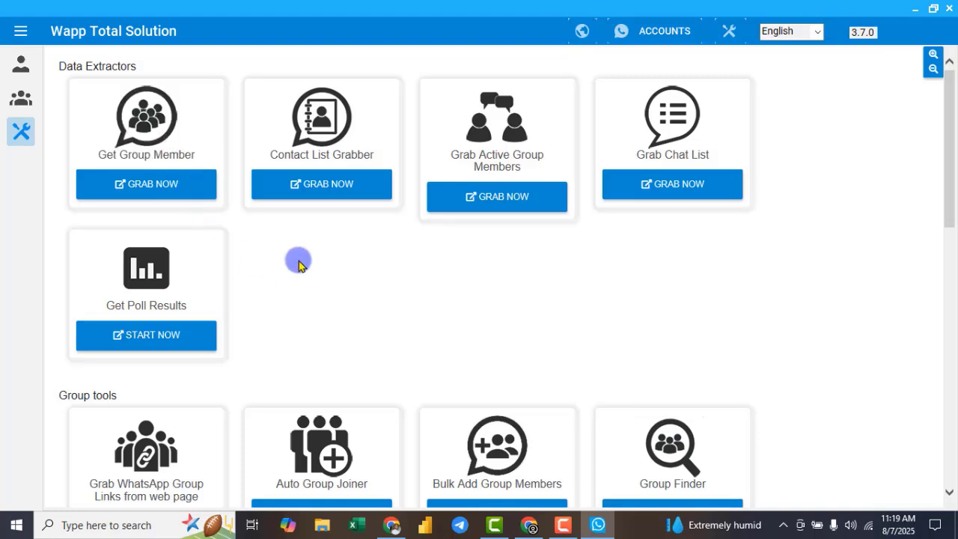
{"action": "left_click", "coordinate": [172, 197]}
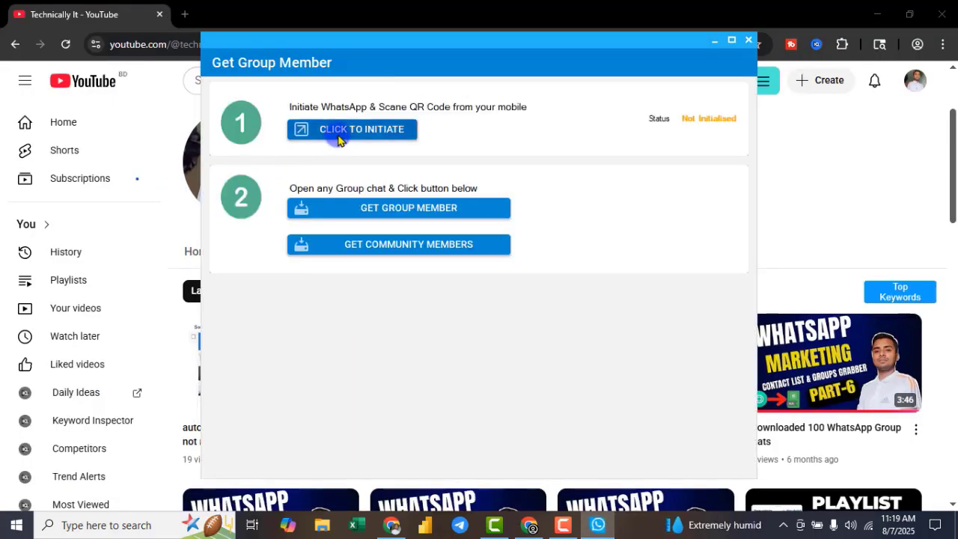
{"action": "left_click", "coordinate": [346, 130]}
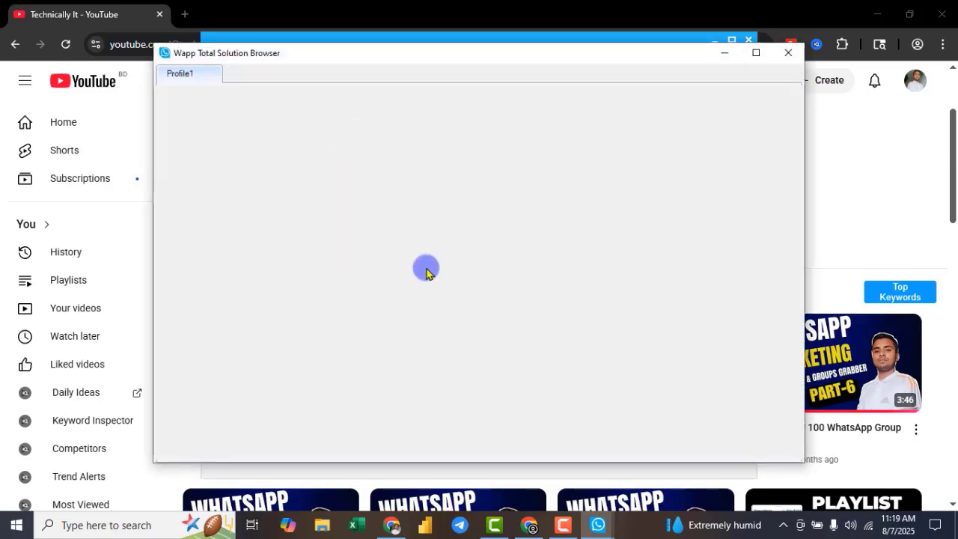